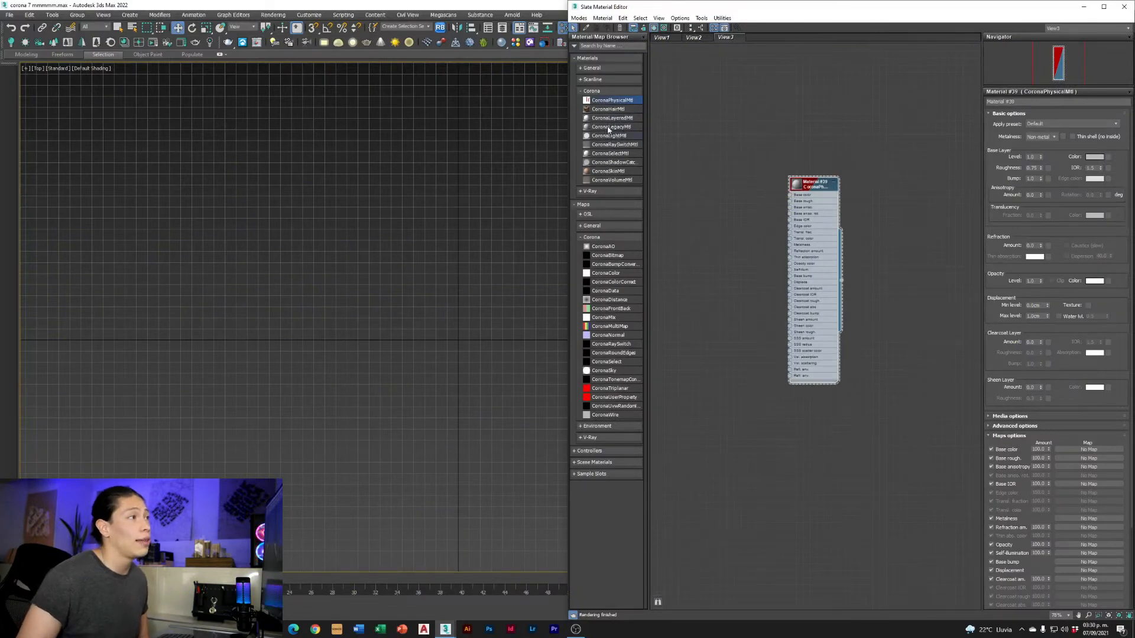
Place a Corona legacy material beside the physical material, and open an enlarged preview window for the physical material
drag(721, 193, 732, 195)
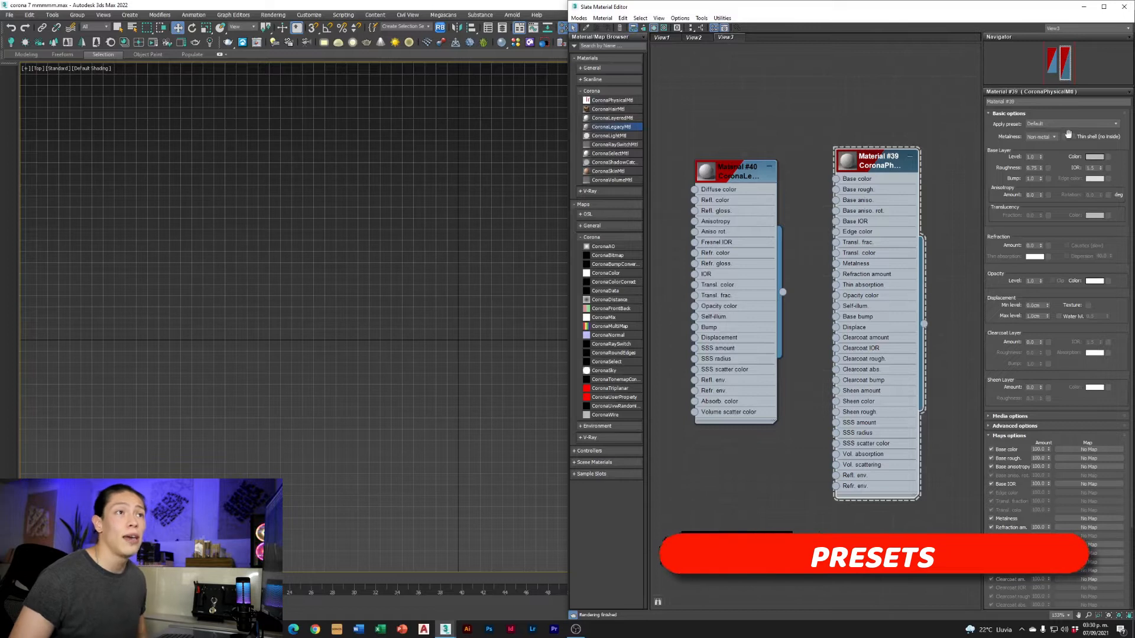
right_click(858, 165)
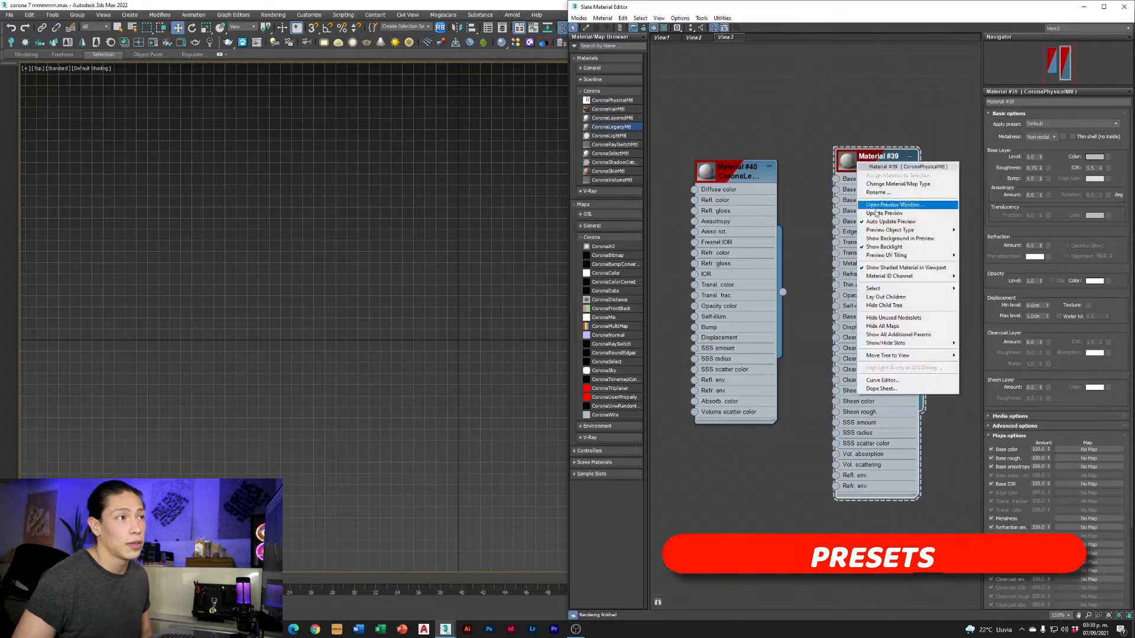
click(874, 210)
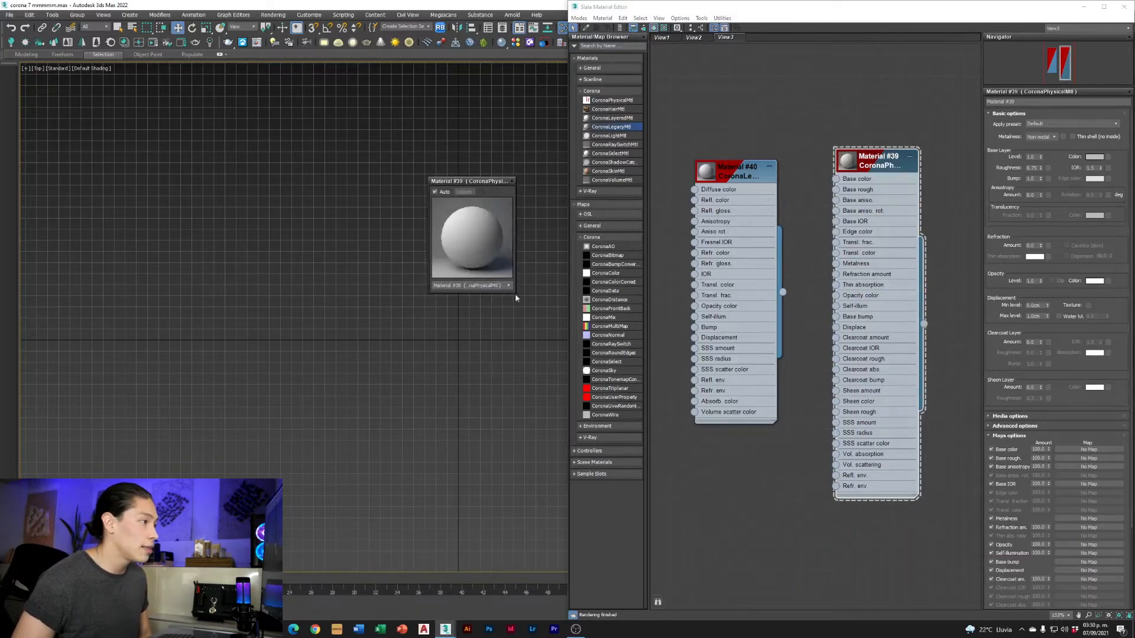
drag(515, 292, 702, 499)
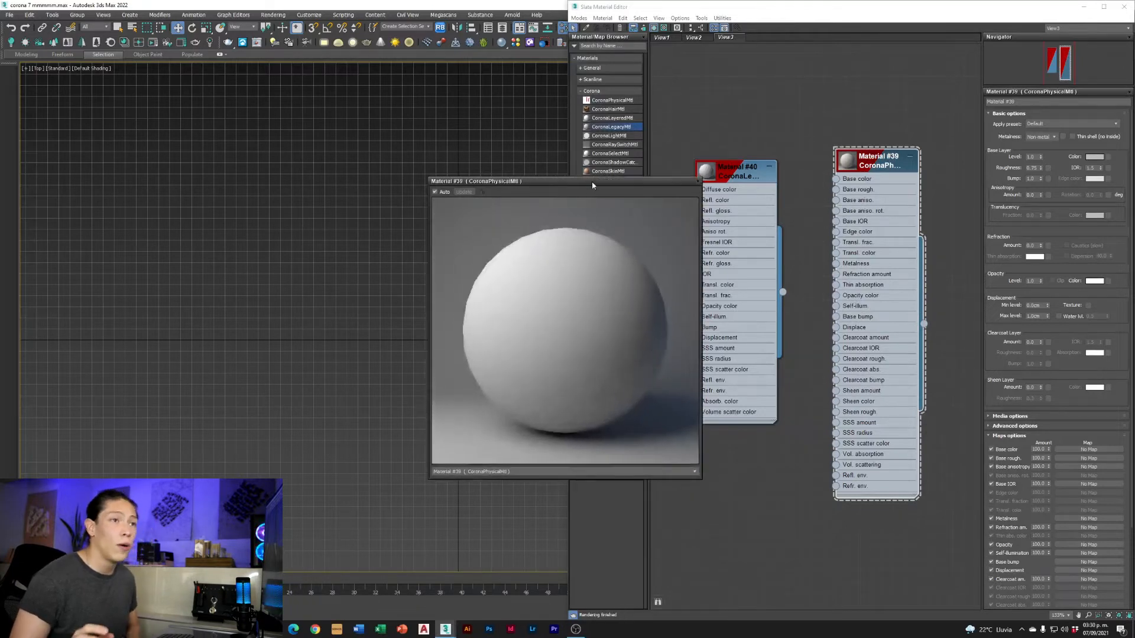
drag(591, 182, 546, 168)
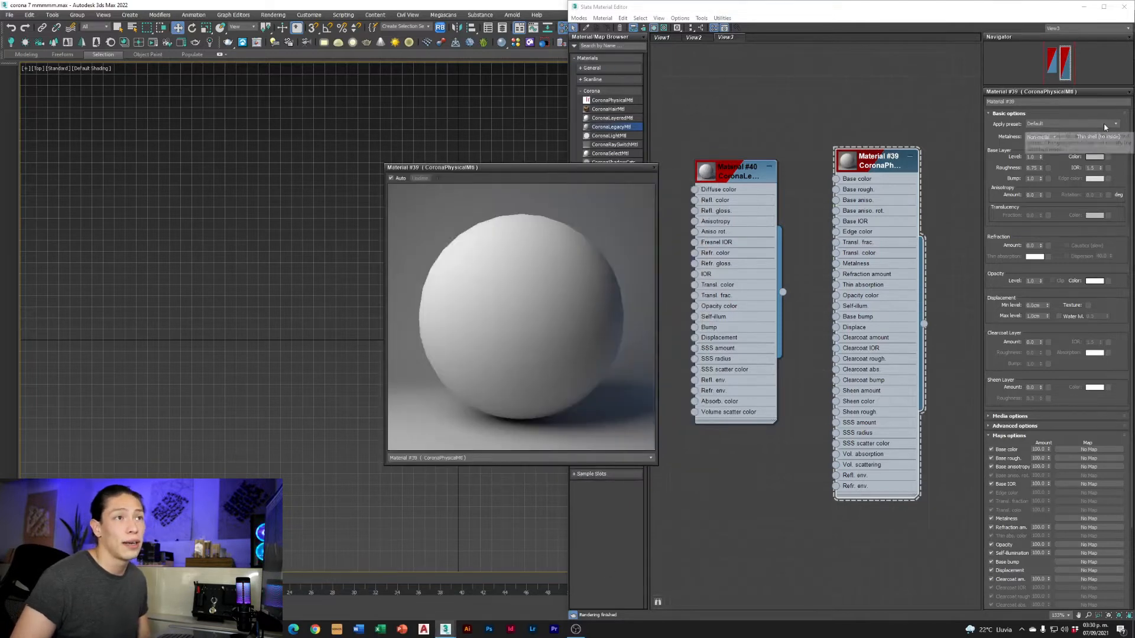
Try the Aluminum foil, Chrome and Glass laminated presets on the Corona physical material
click(1104, 125)
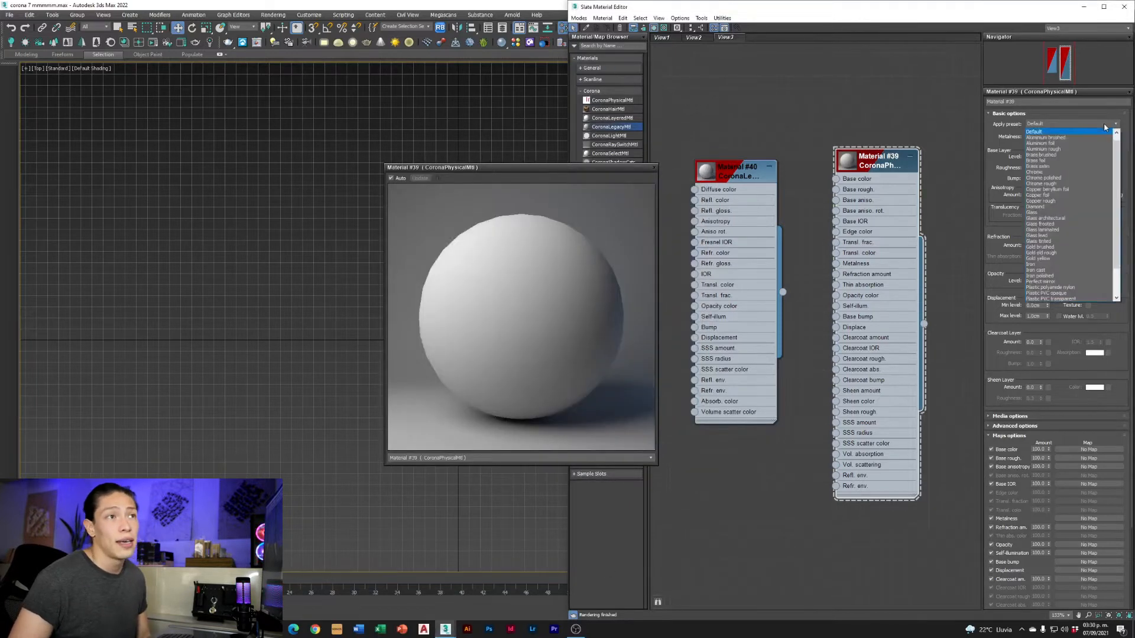
click(1063, 143)
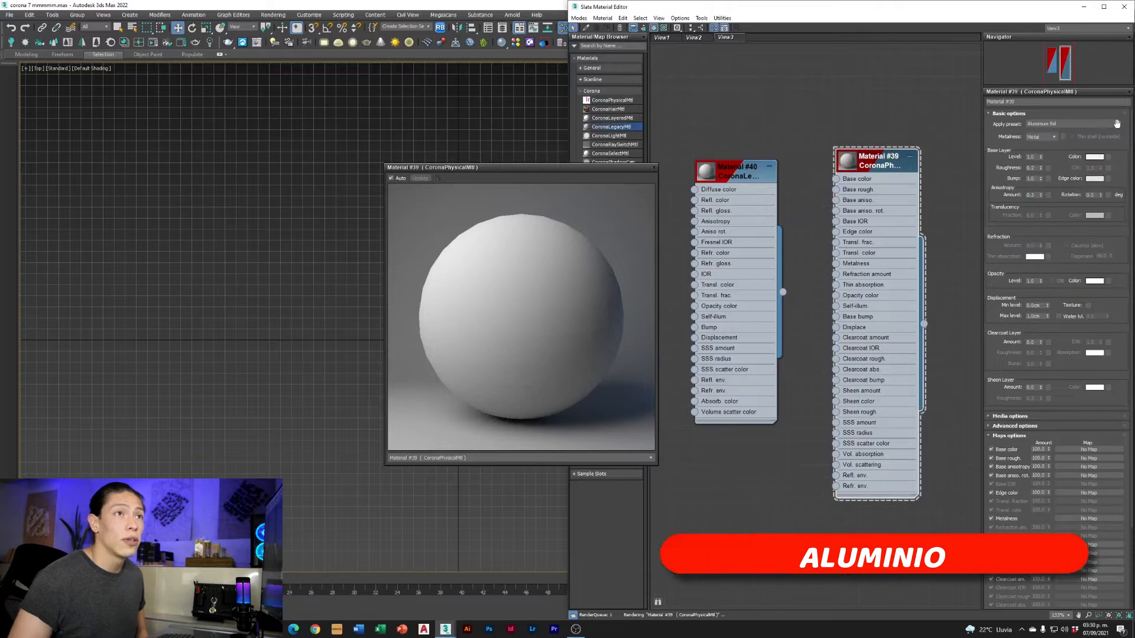
click(1115, 123)
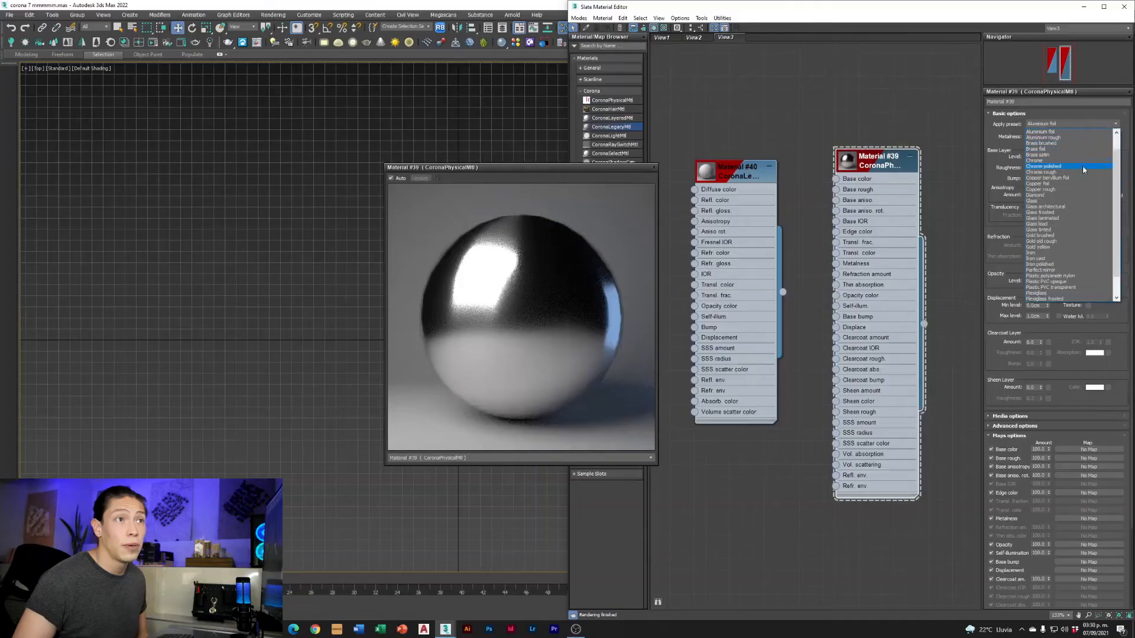
click(1043, 160)
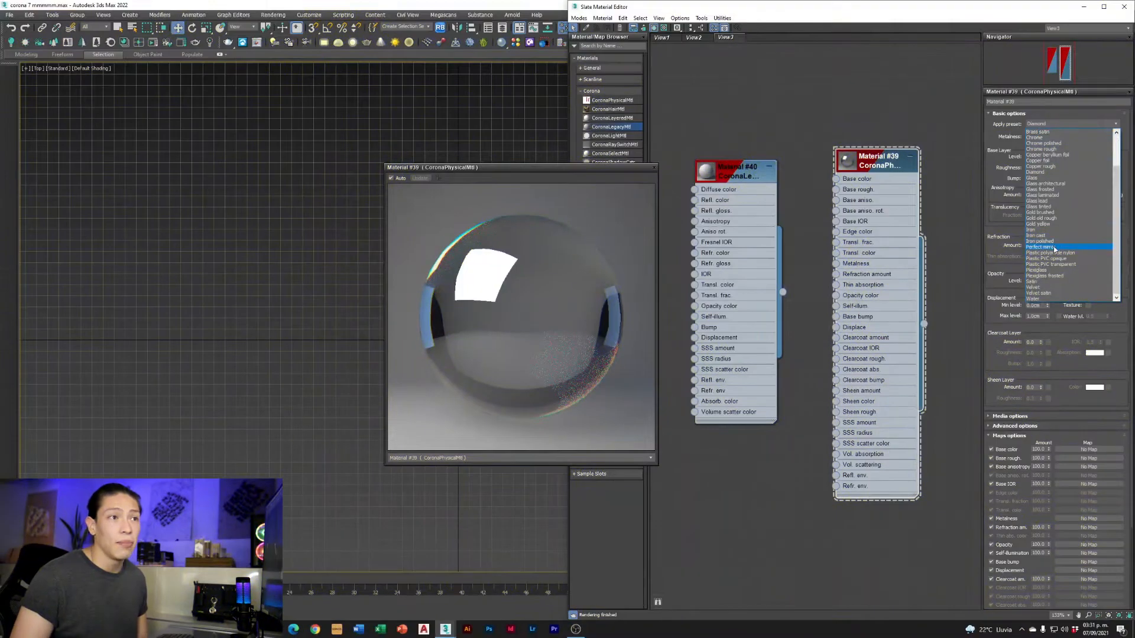
click(1049, 196)
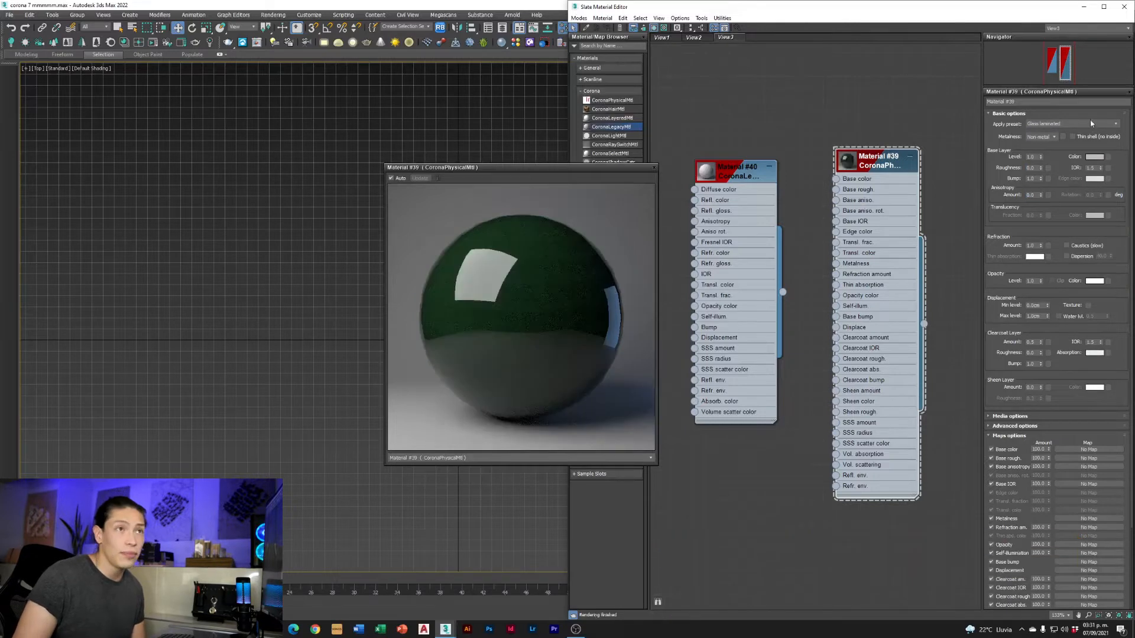
Try the Plastic polyamide nylon and Satin presets on the Corona physical material
click(1108, 124)
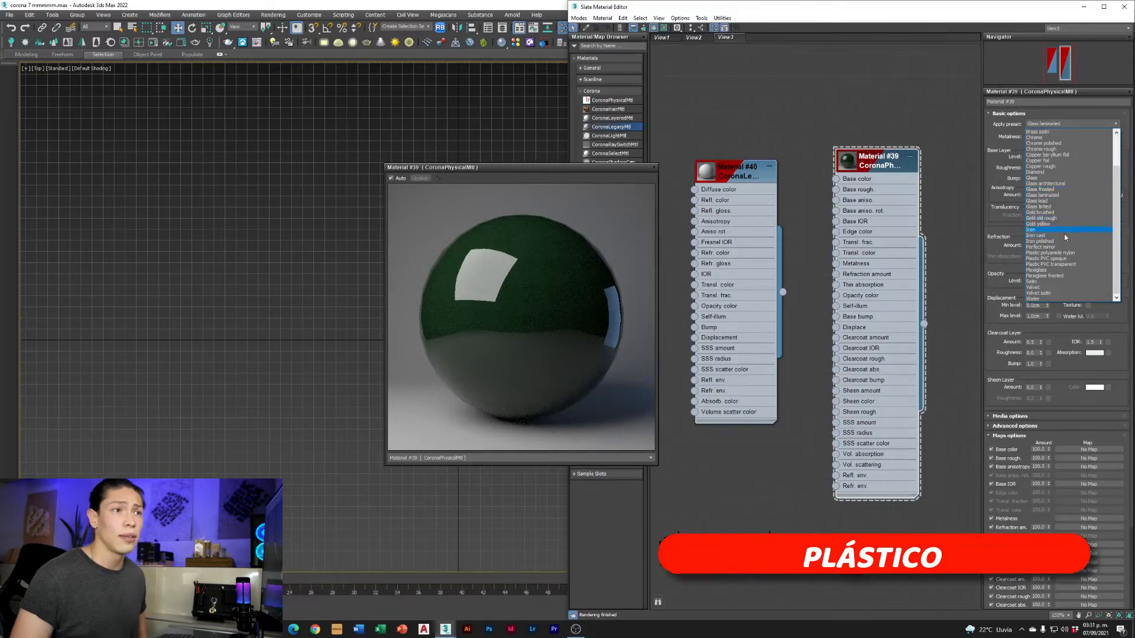
click(1056, 254)
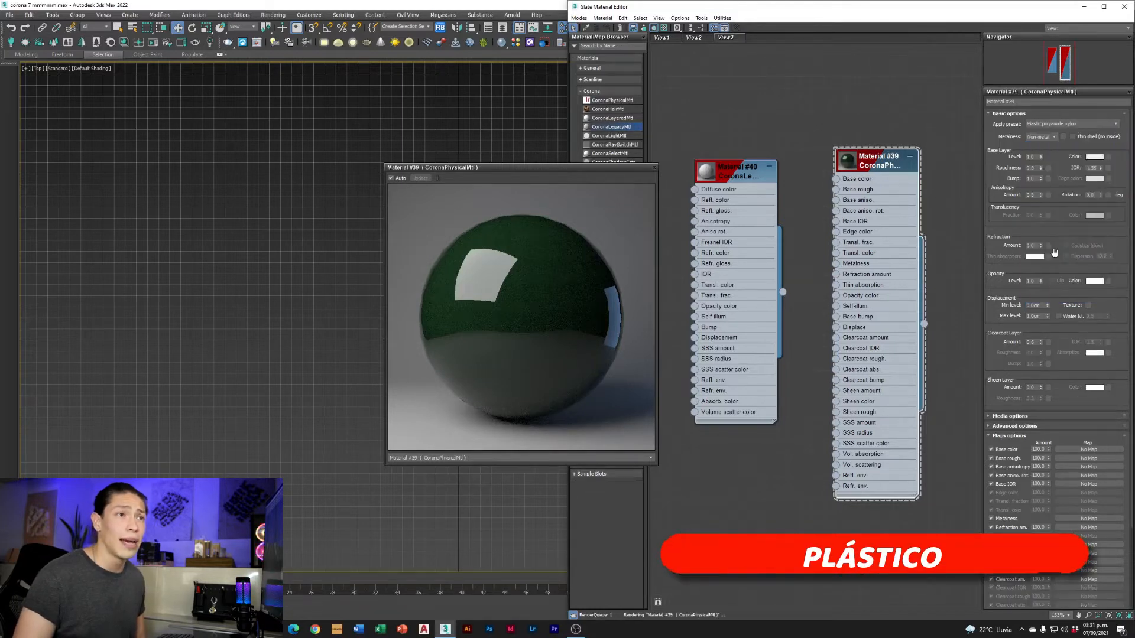
click(1117, 125)
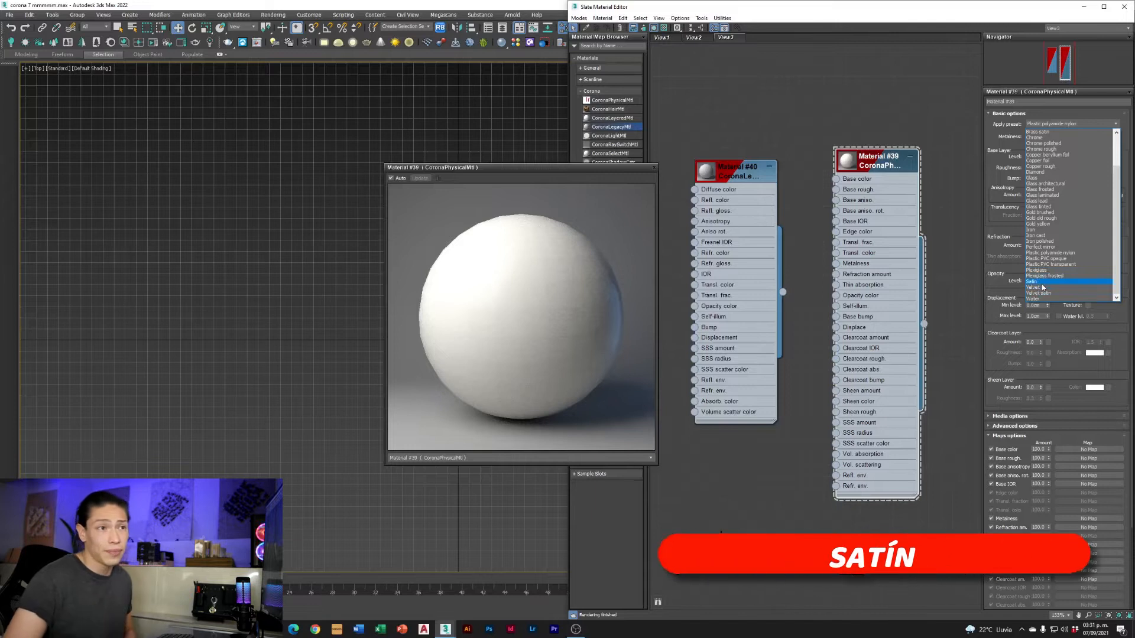
click(1041, 283)
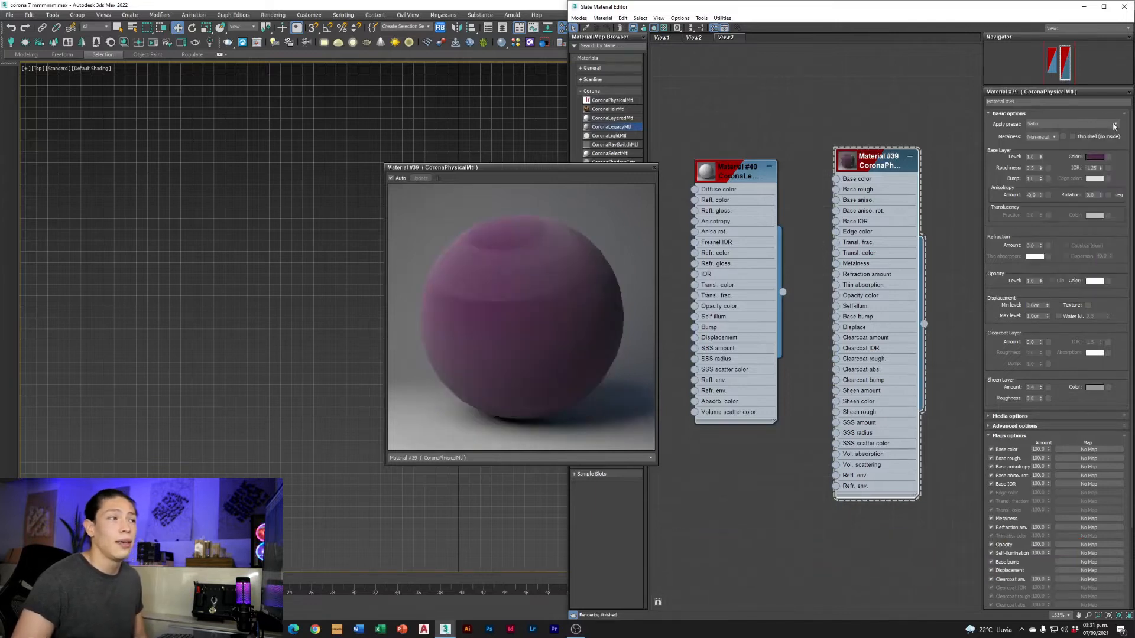
Preview the Velvet preset on the Corona physical material, and finish with the Water preset applied
click(1110, 126)
click(1058, 287)
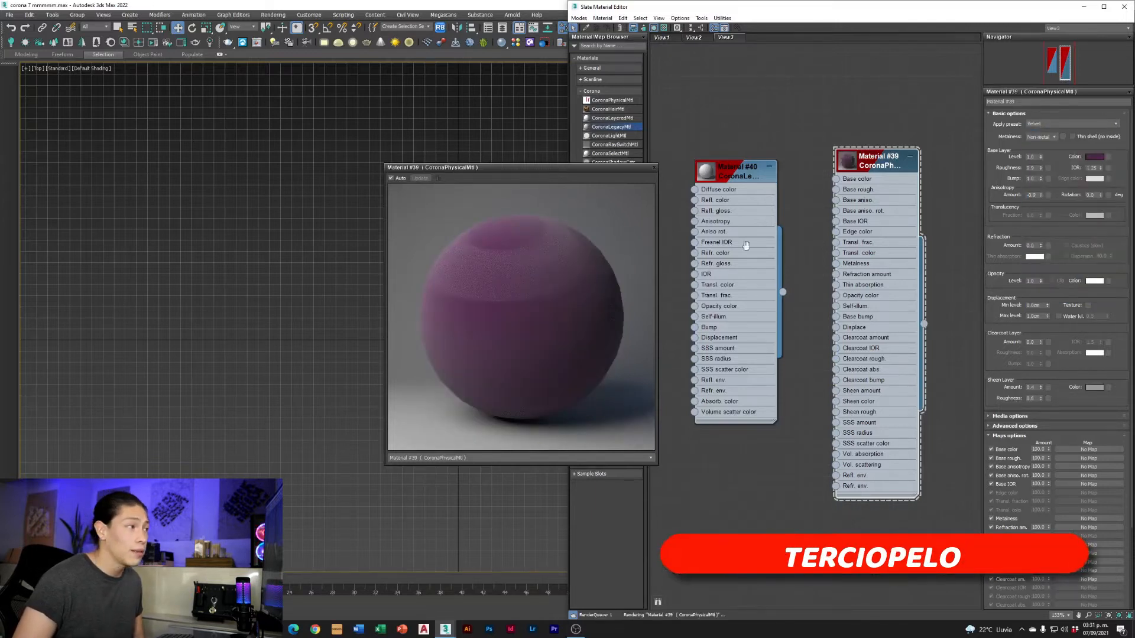
click(1098, 126)
click(1051, 299)
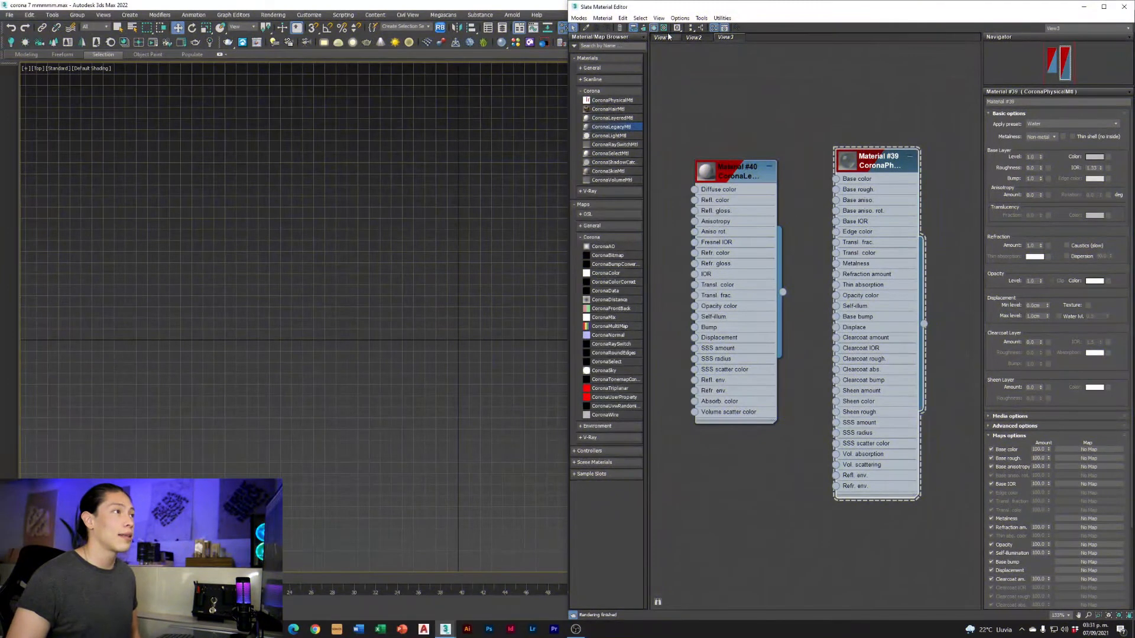
Open an enlarged preview window for the frosted glass material above the wood material in View1
click(667, 38)
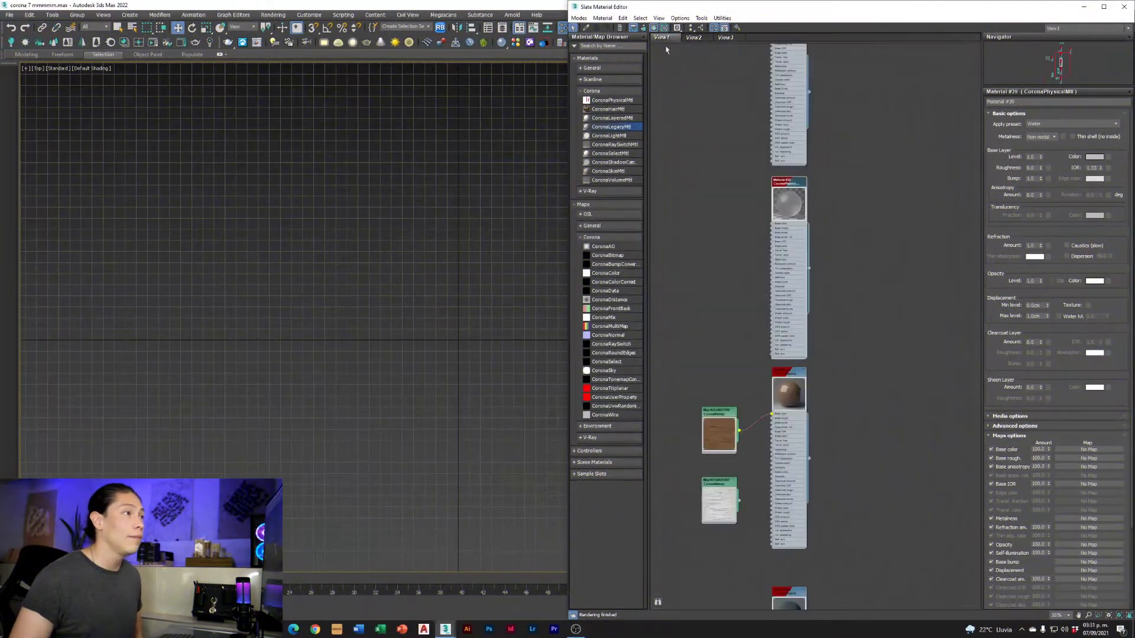
scroll(761, 190, up, 3)
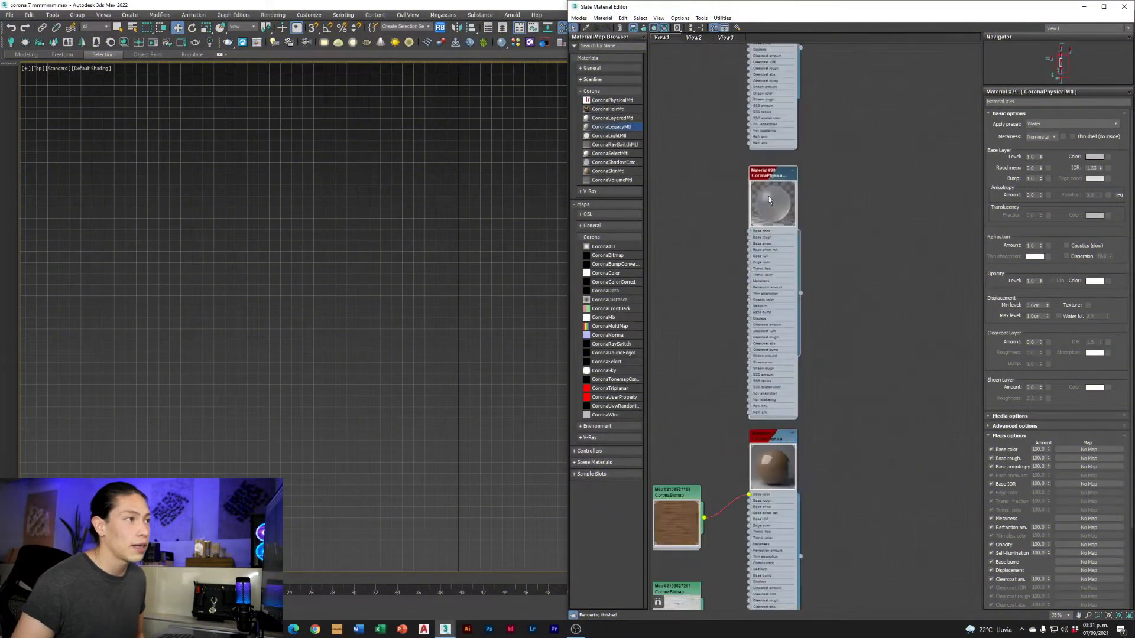
right_click(770, 205)
click(793, 246)
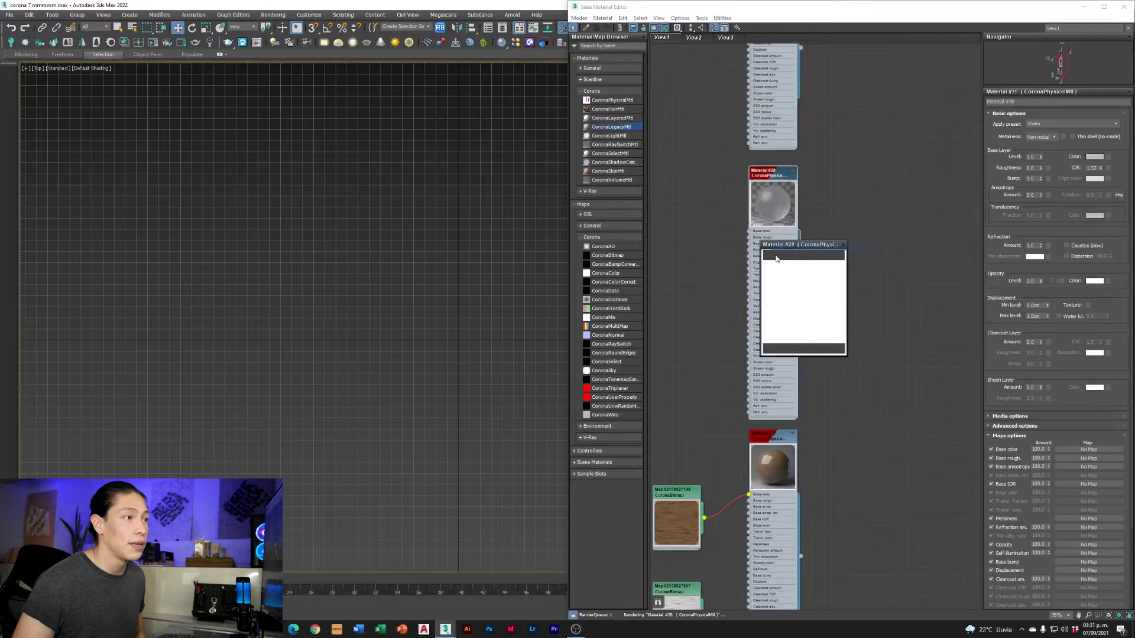
drag(800, 244, 367, 211)
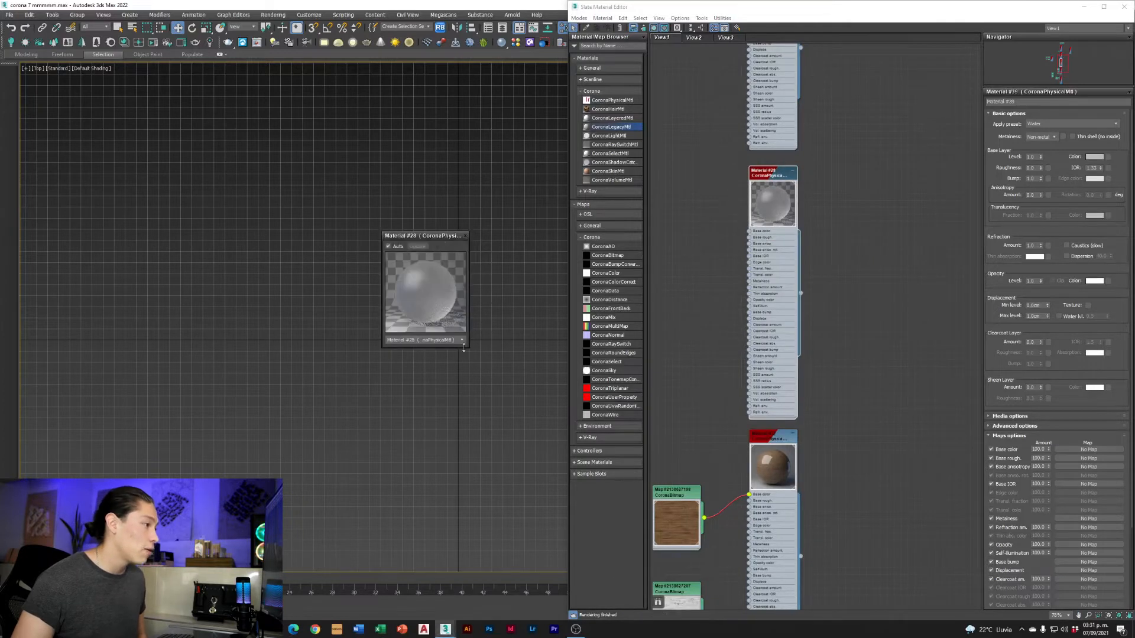
drag(468, 348, 714, 556)
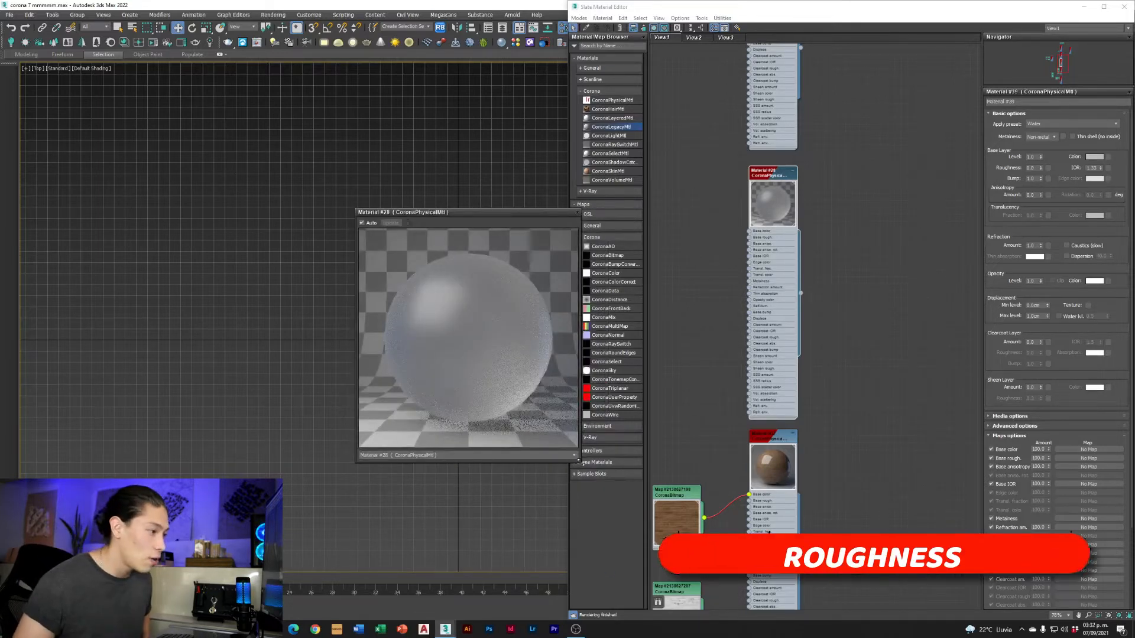
drag(579, 461, 616, 498)
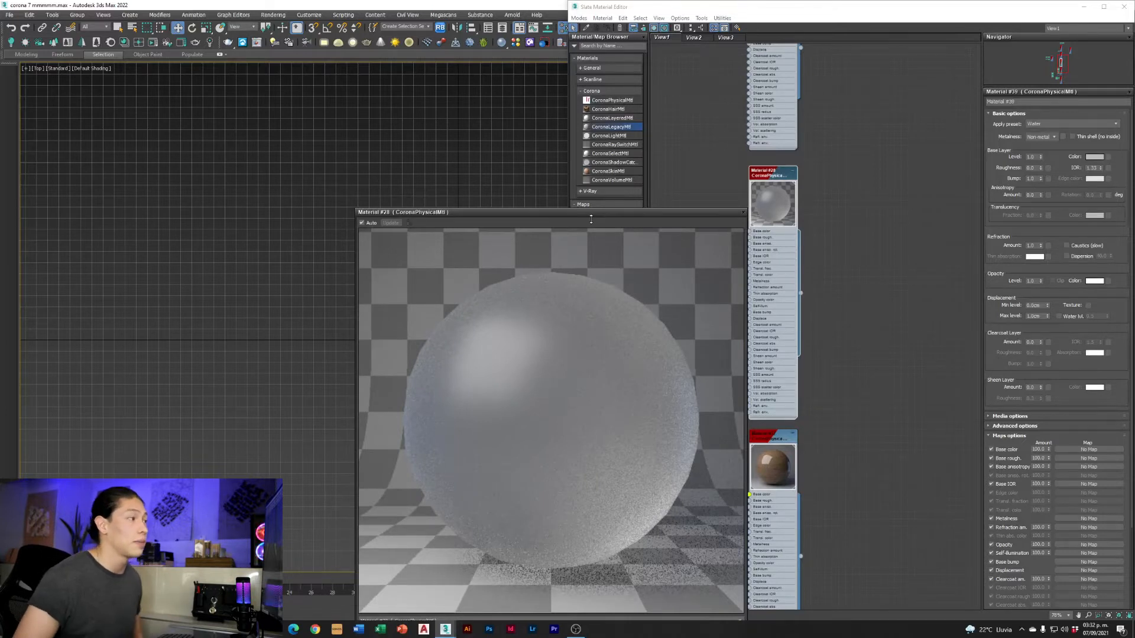
drag(591, 214, 538, 161)
Set the frosted glass material's base layer roughness to 0.2
double_click(1027, 168)
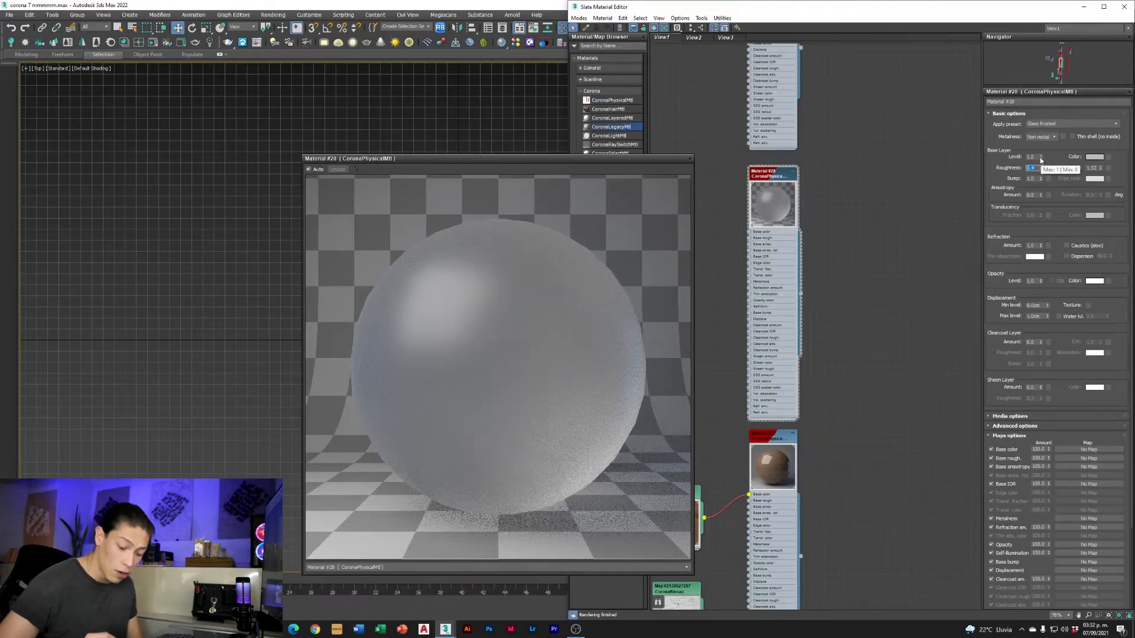
text(0)
key(Return)
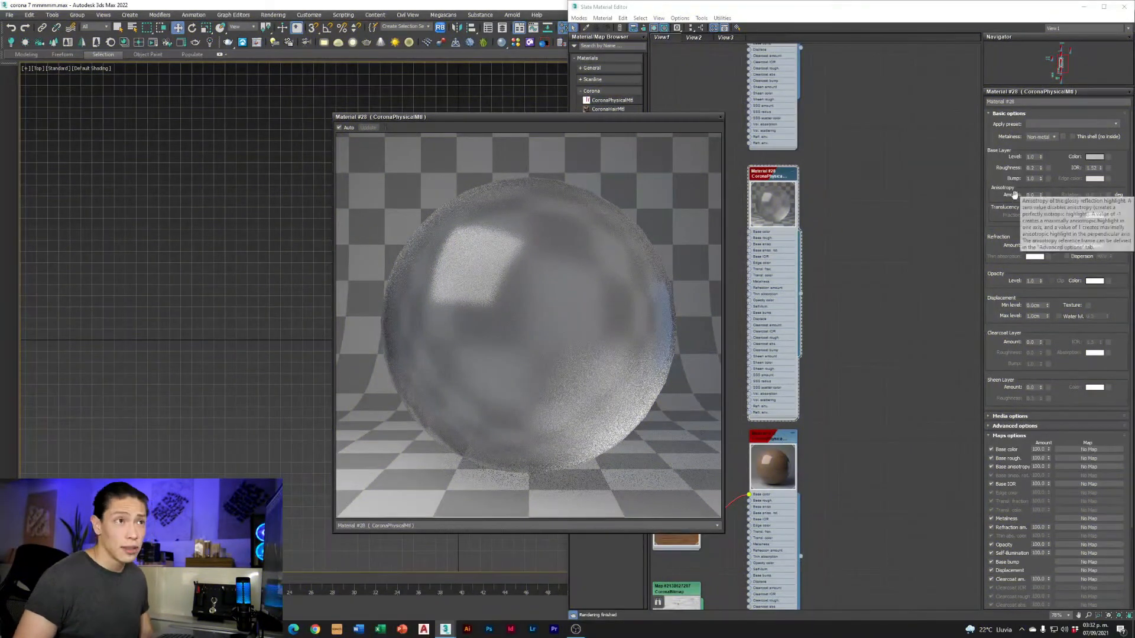
Set the glass material's anisotropy amount to 0.4 and its anisotropy rotation to 90 degrees
double_click(1031, 195)
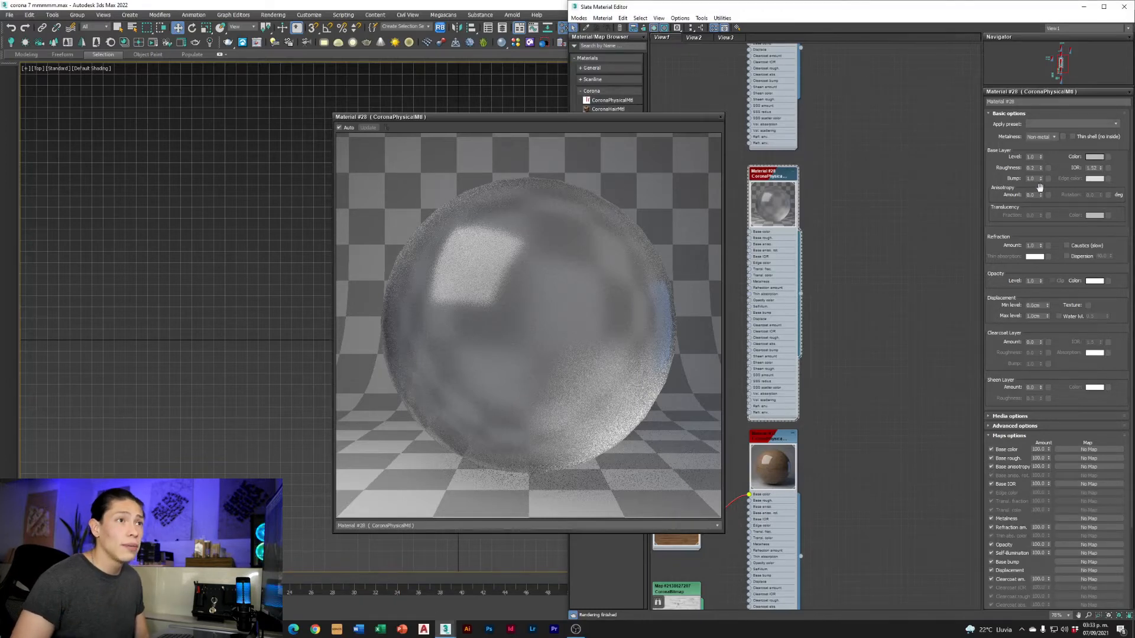
text(0.4)
key(Return)
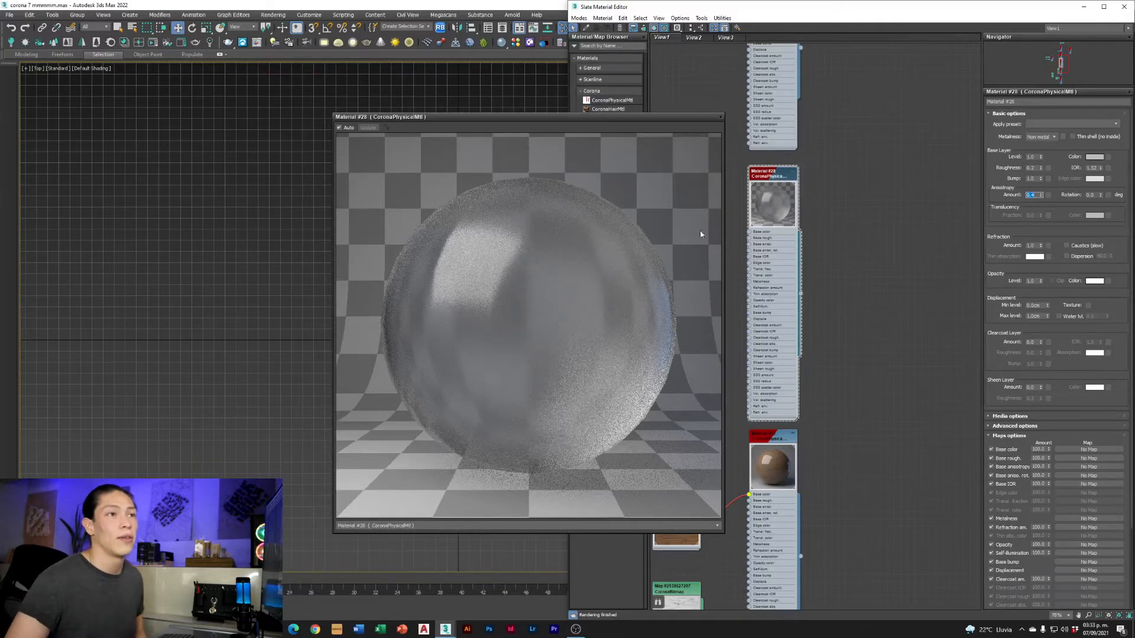
drag(1095, 195, 1044, 193)
text(90)
key(Return)
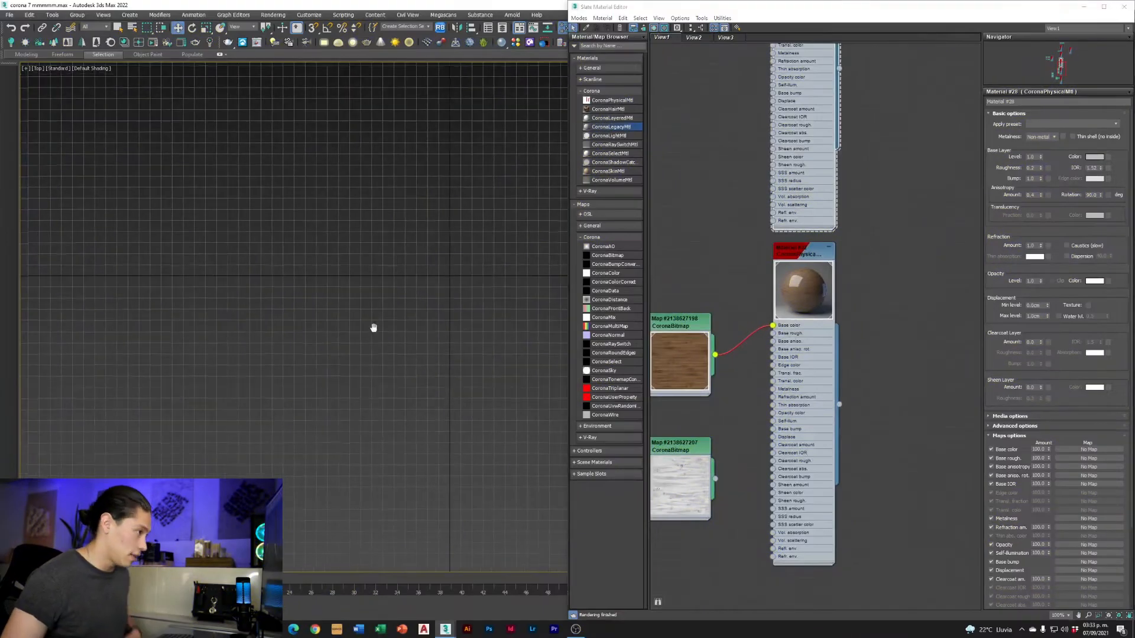
Unhide all hidden scene objects and frame the material spheres in the viewport
right_click(471, 308)
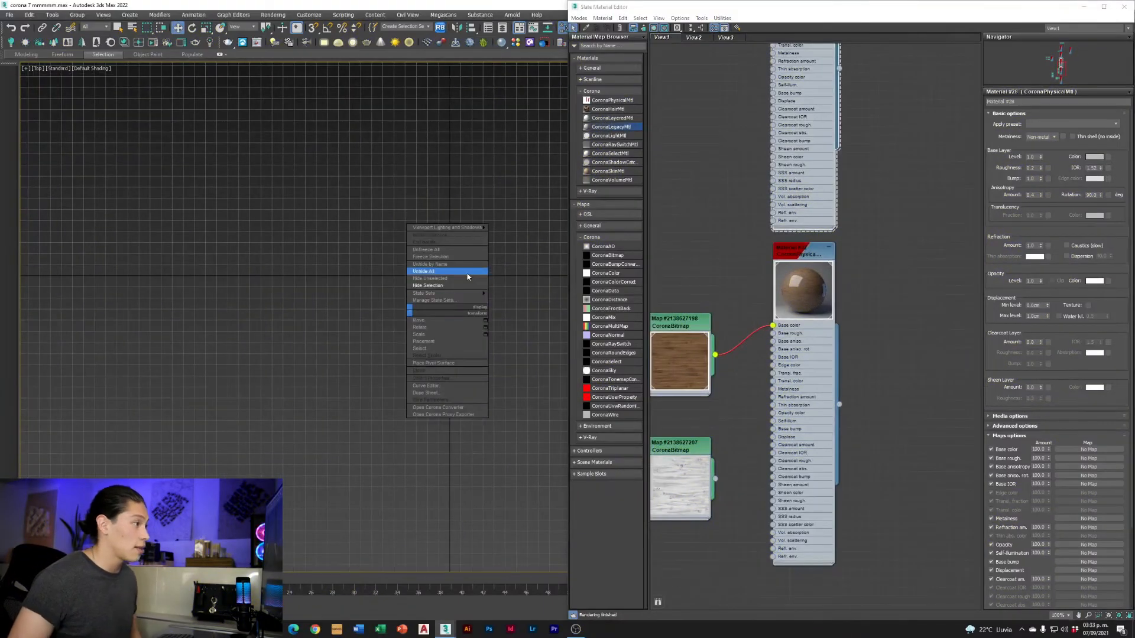
click(461, 272)
middle_drag(461, 271, 276, 202)
scroll(284, 219, down, 2)
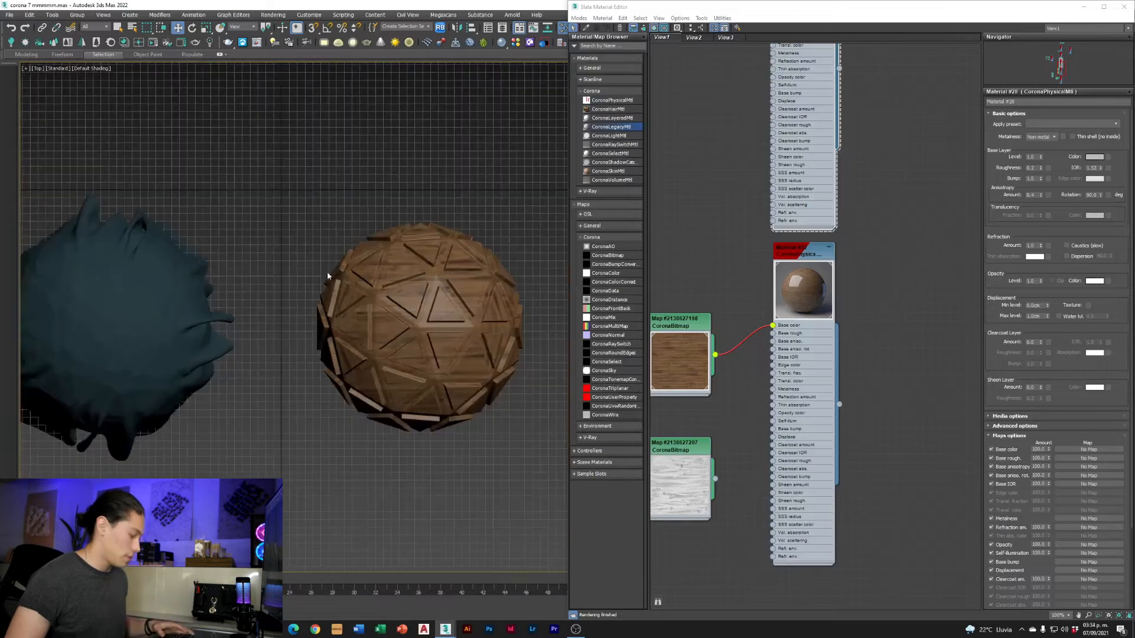
alt+middle_drag(304, 263, 337, 206)
middle_drag(493, 290, 349, 354)
scroll(365, 260, up, 5)
scroll(218, 91, down, 2)
Render the perspective view of the spheres interactively and display the CESSENTIAL_Reflect render element
click(153, 43)
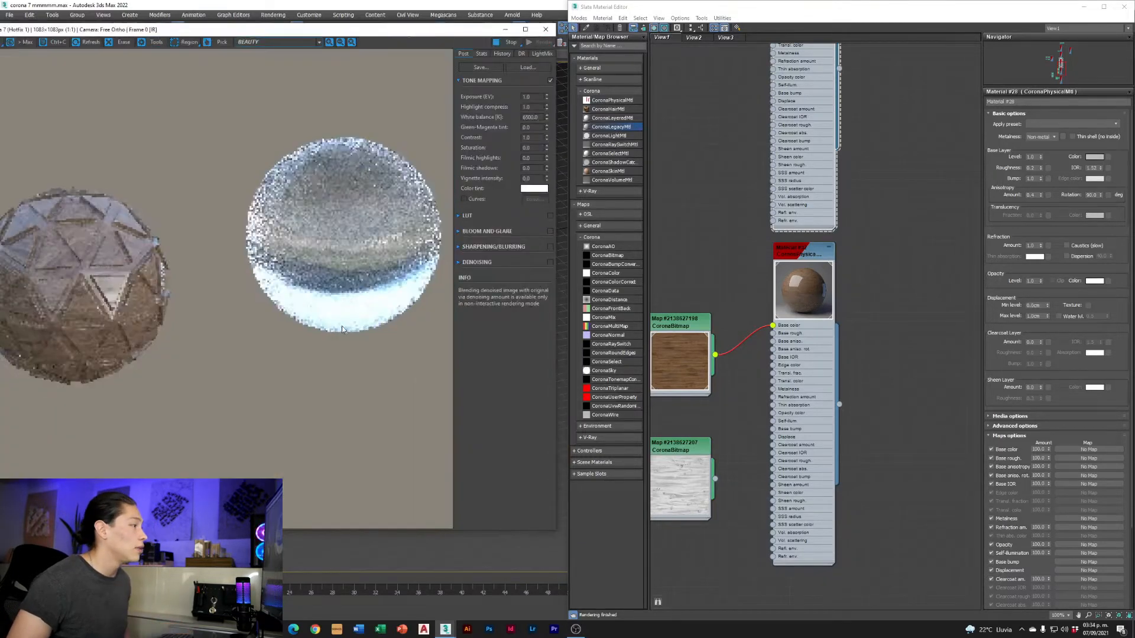
click(412, 548)
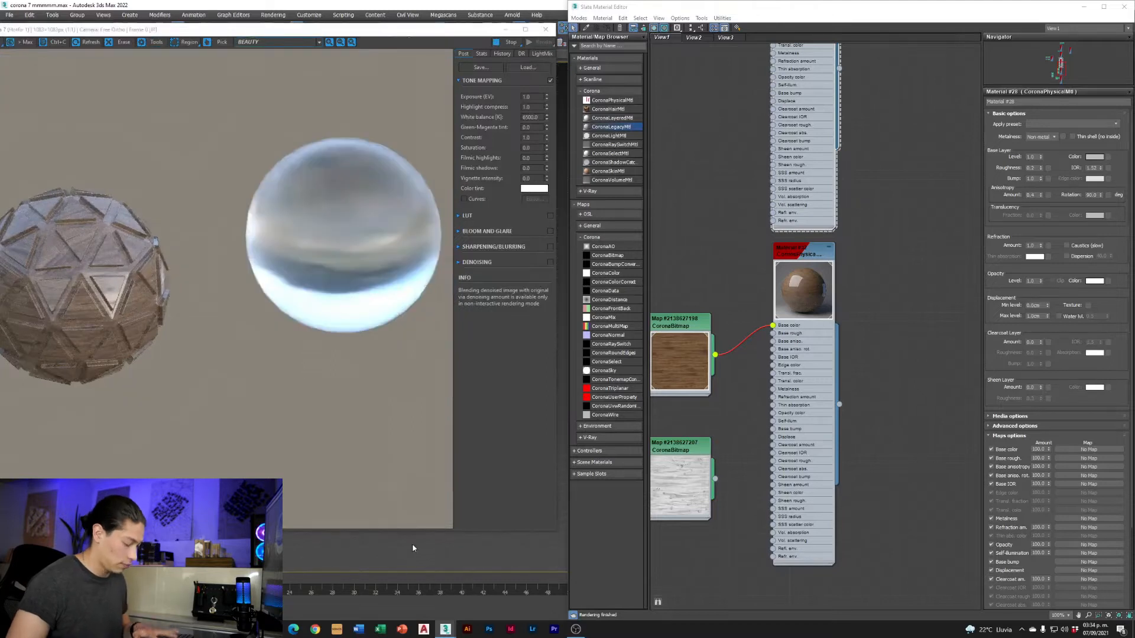
key(p)
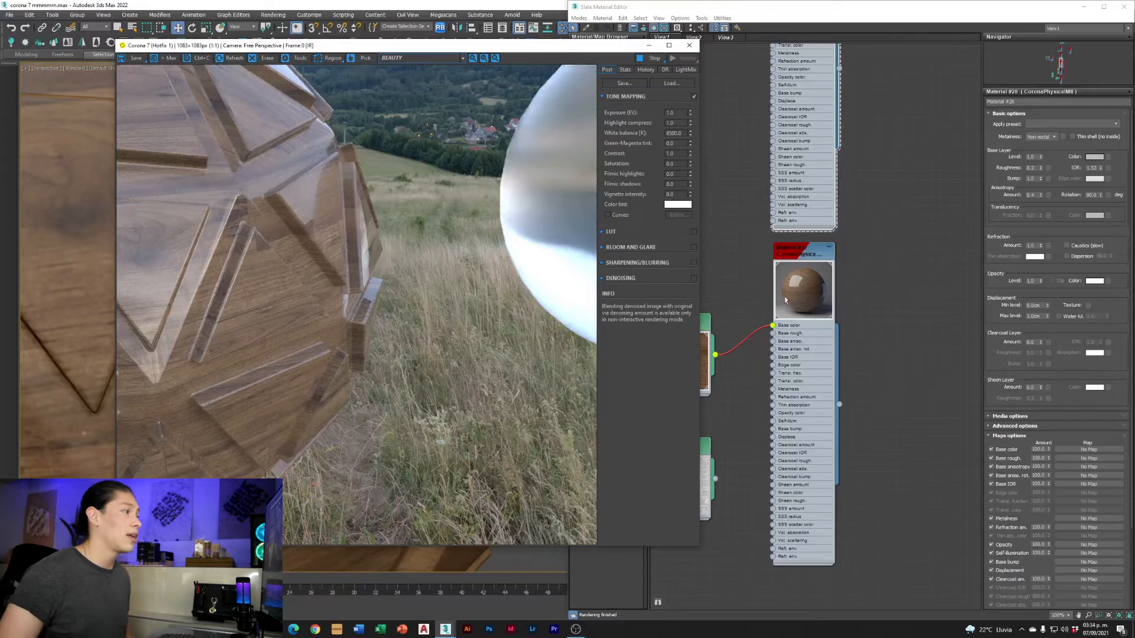
click(461, 58)
click(450, 104)
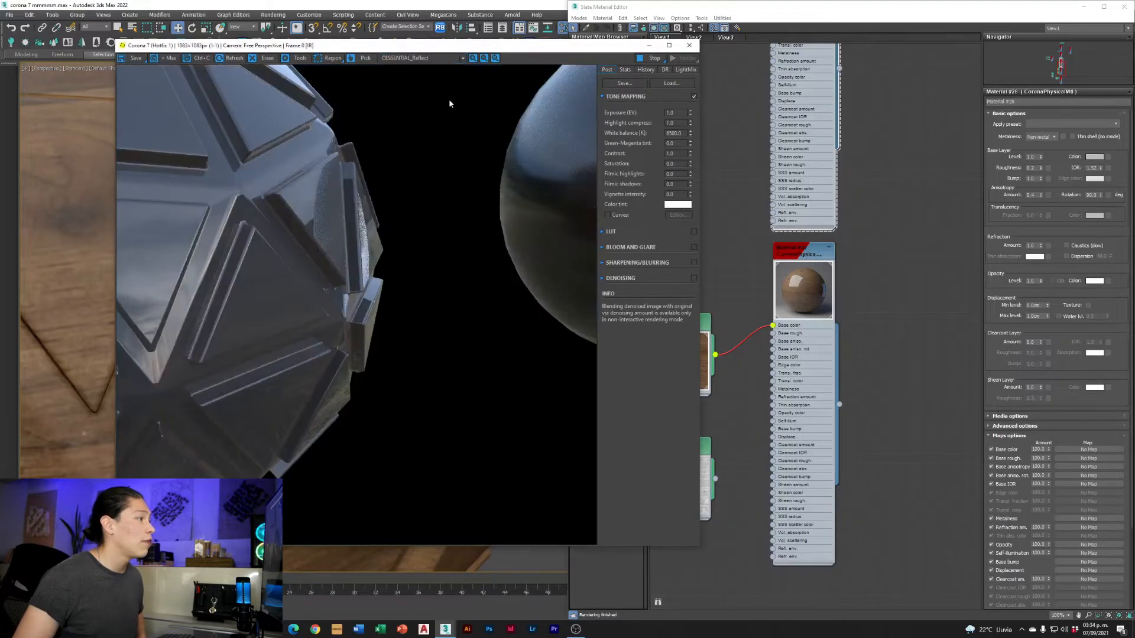
Set the wood material's clearcoat layer amount to 1 and connect its wood bitmap to the clearcoat bump input
double_click(798, 381)
right_click(1040, 343)
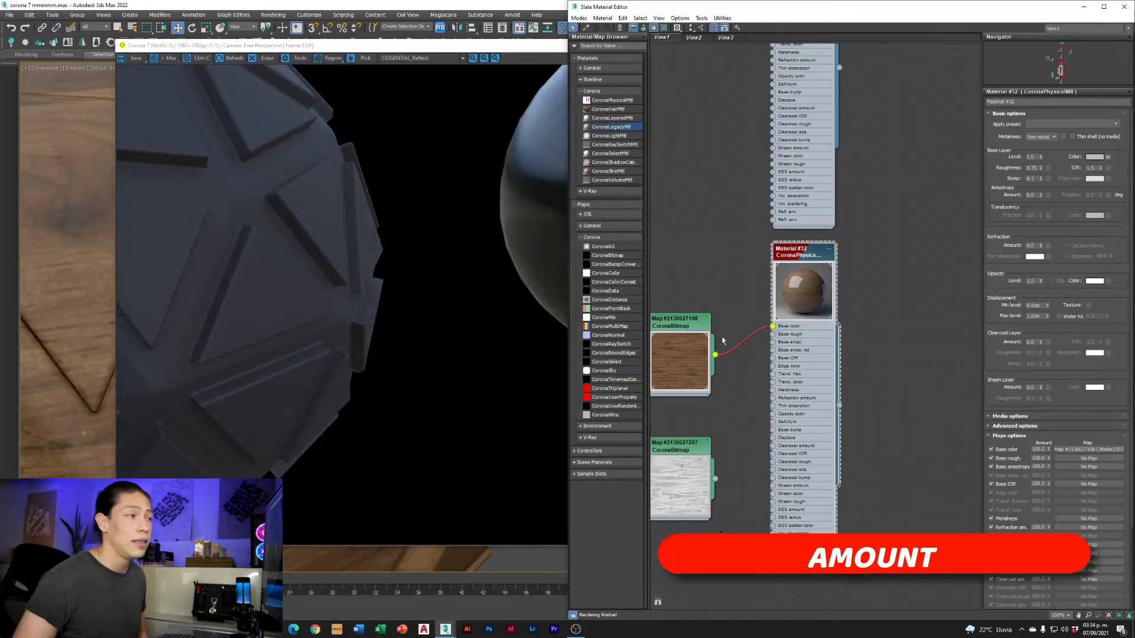
drag(1036, 342, 999, 335)
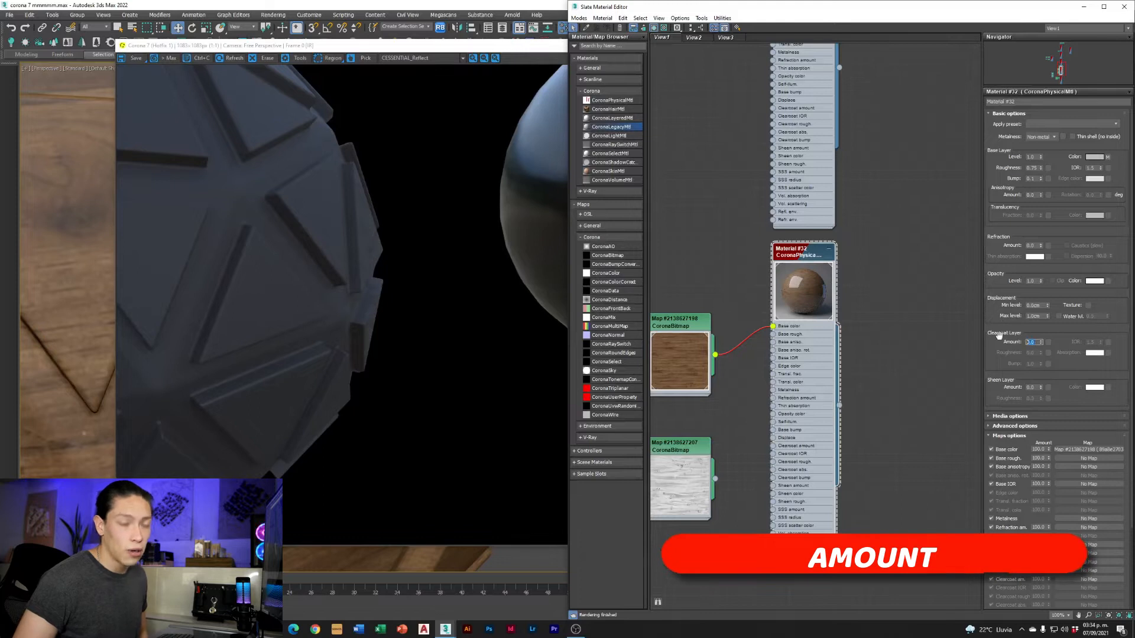
text(1)
key(Return)
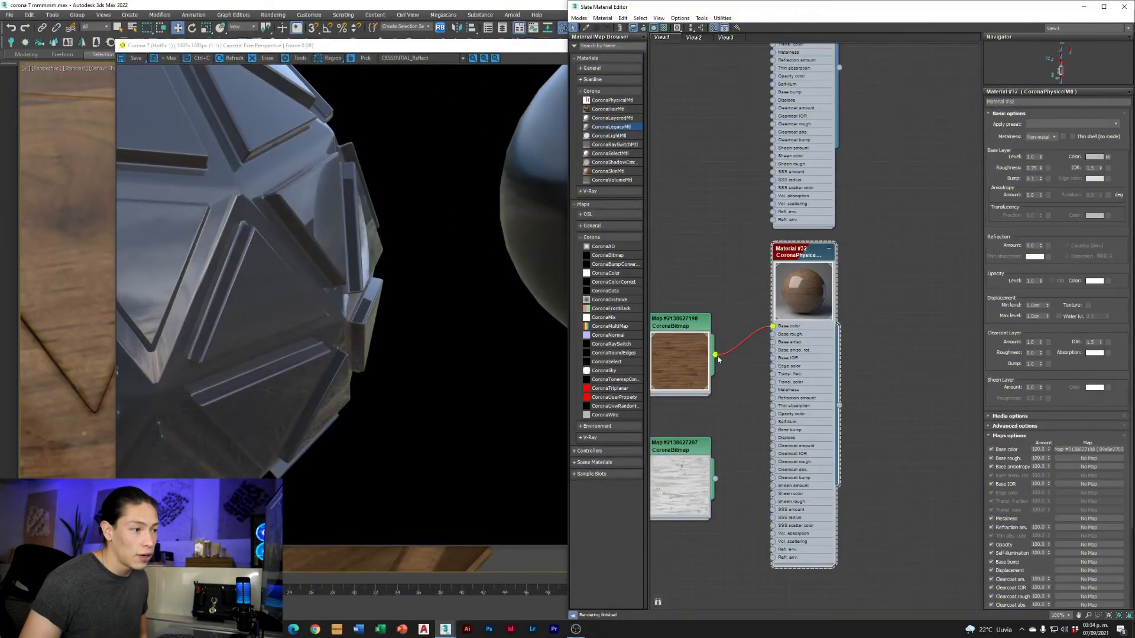
drag(748, 470, 773, 479)
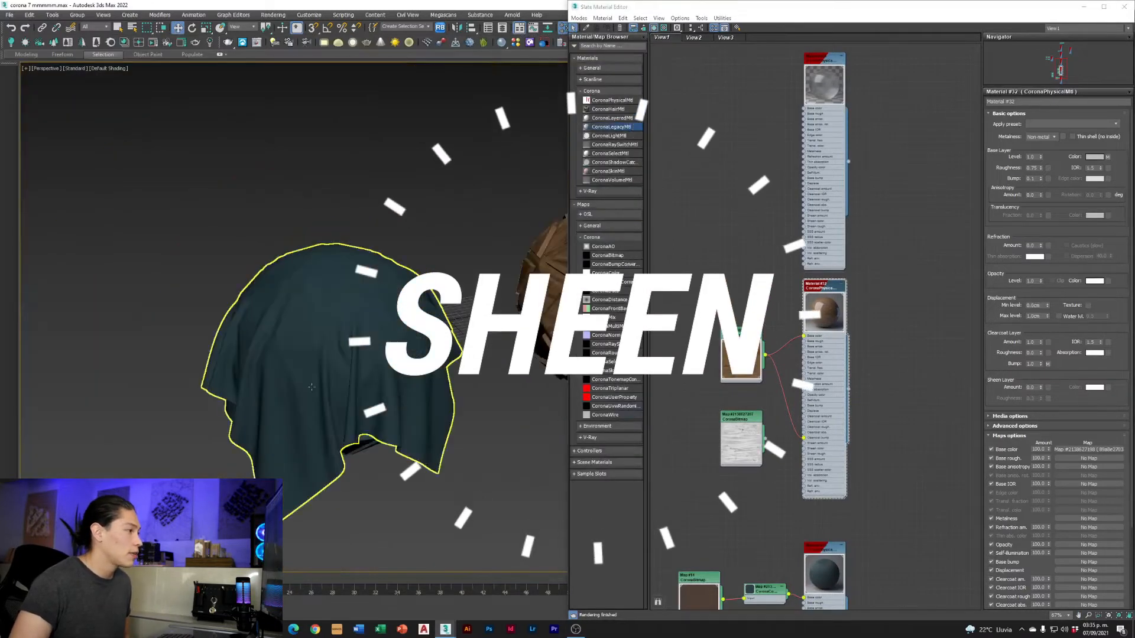
Set the sheen layer amount of the draped blue cloth's material to 1
scroll(311, 387, up, 4)
scroll(396, 381, down, 3)
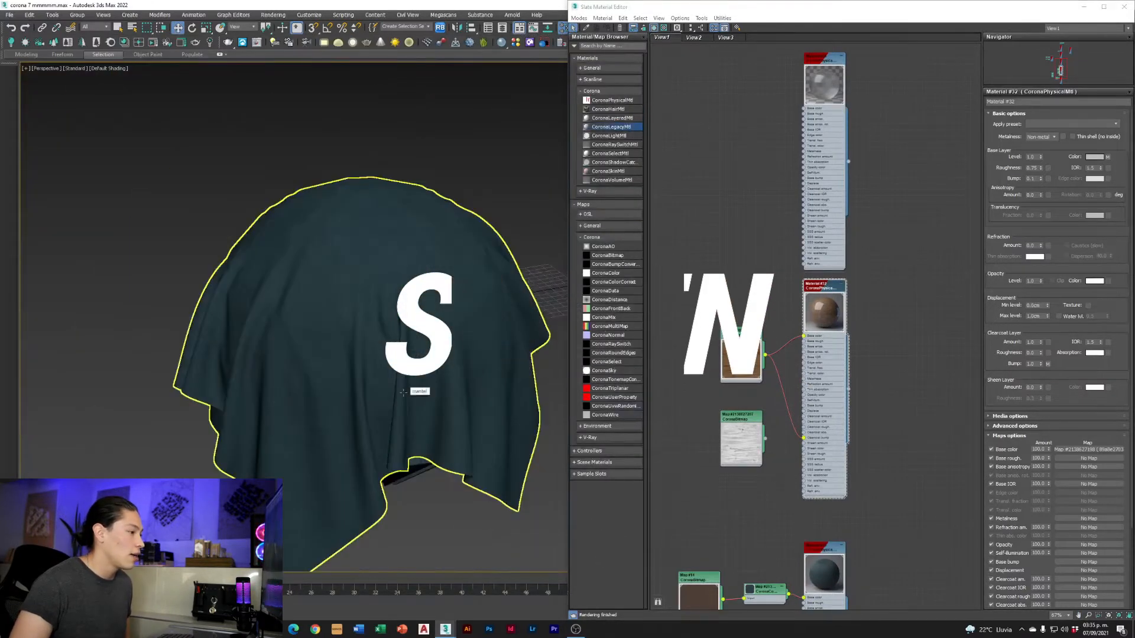
middle_drag(397, 382, 384, 353)
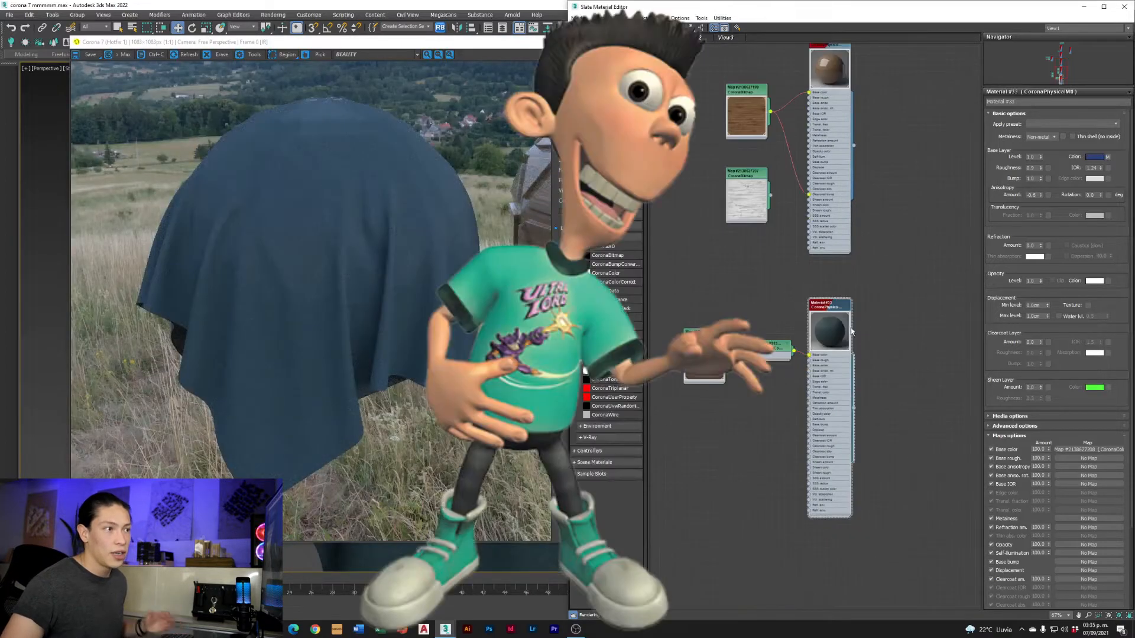
scroll(836, 307, up, 3)
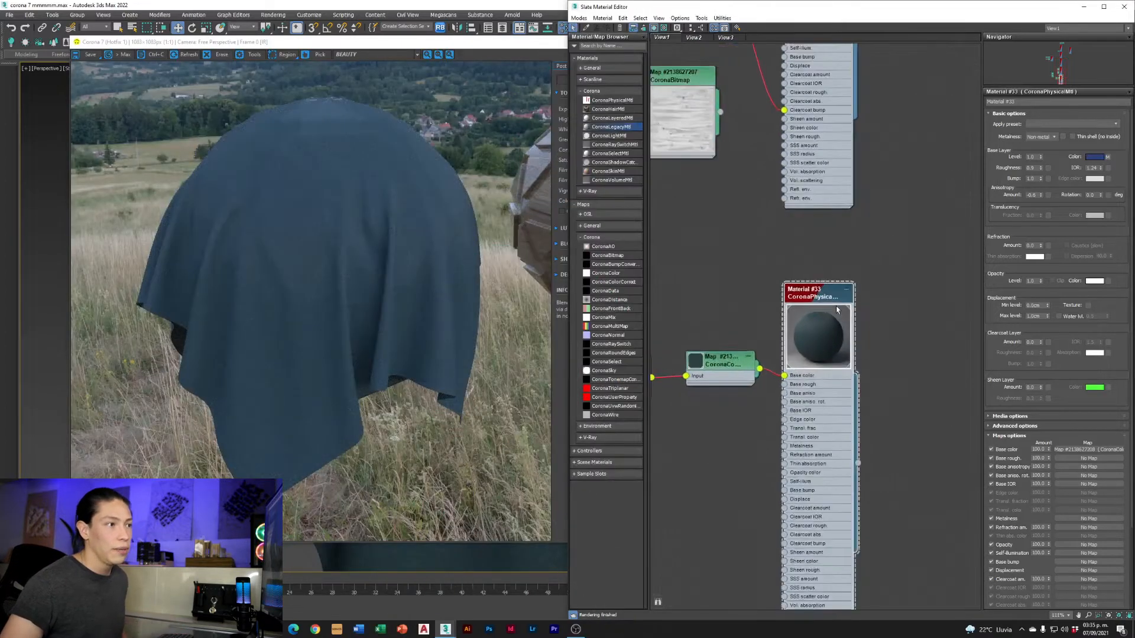
drag(814, 284, 825, 230)
scroll(819, 281, up, 1)
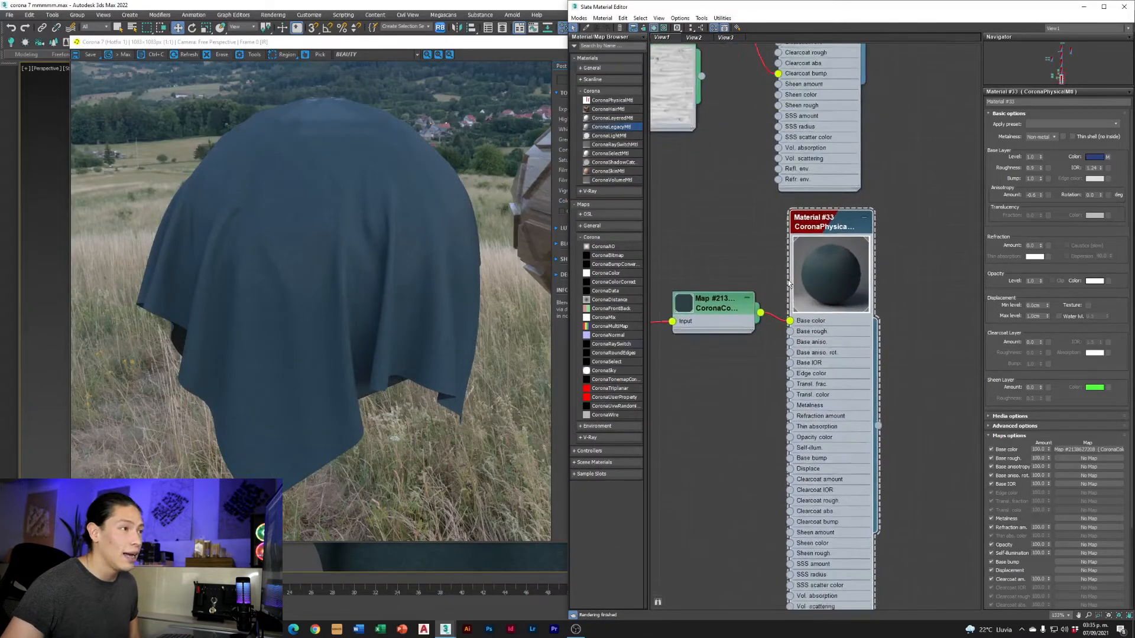
middle_drag(818, 281, 794, 239)
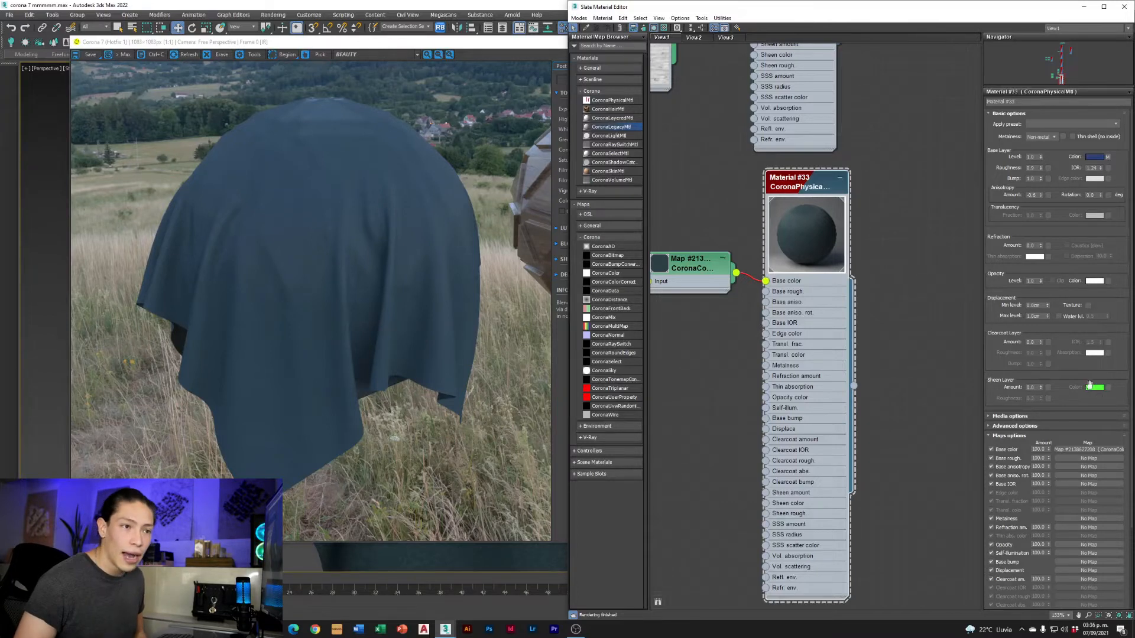
double_click(1031, 387)
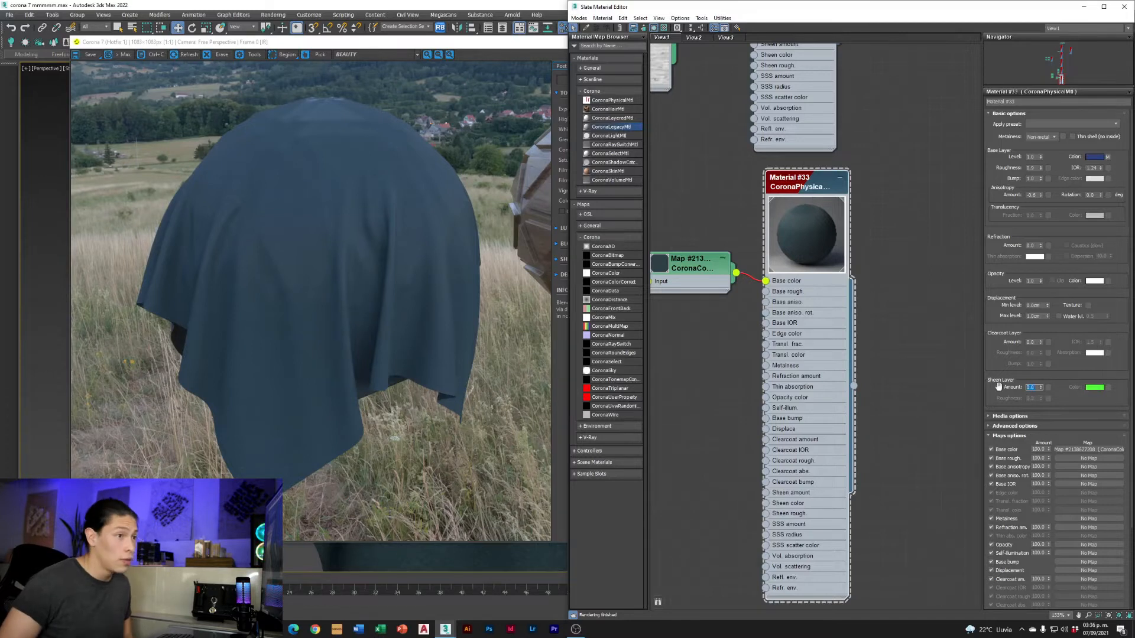
key(Return)
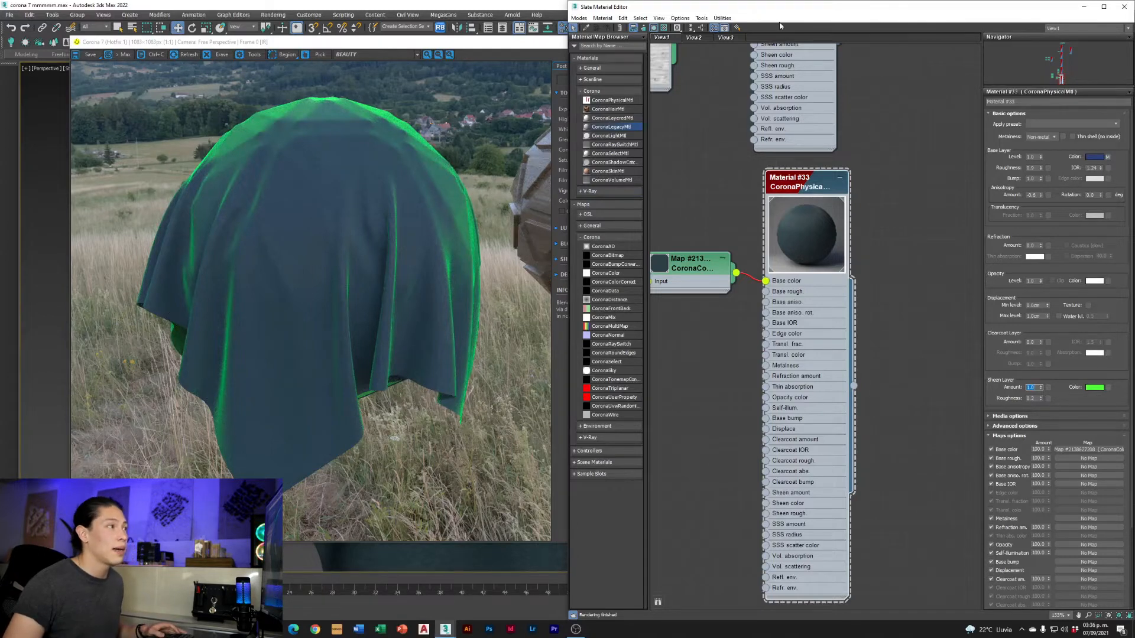
Reframe the interactive render to inspect the cloth's green sheen from farther away, with the wooden sphere beside it
drag(533, 44, 887, 99)
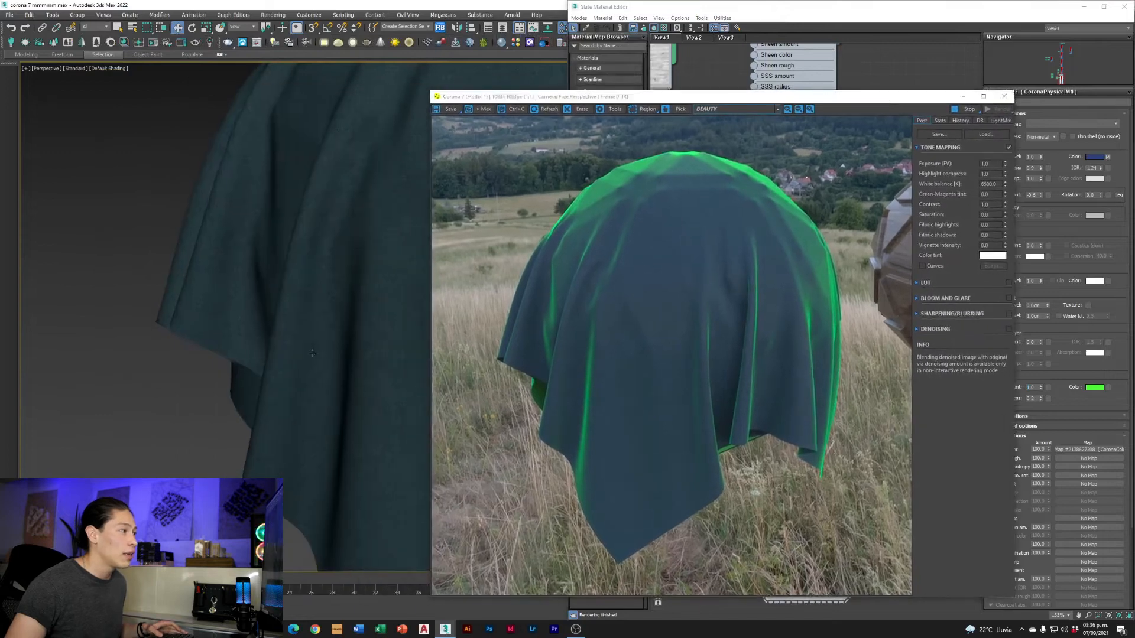
mouse_move(279, 353)
alt+middle_down()
mouse_move(188, 349)
mouse_move(234, 327)
mouse_move(247, 346)
mouse_move(213, 378)
mouse_move(271, 334)
alt+middle_up()
scroll(187, 348, down, 5)
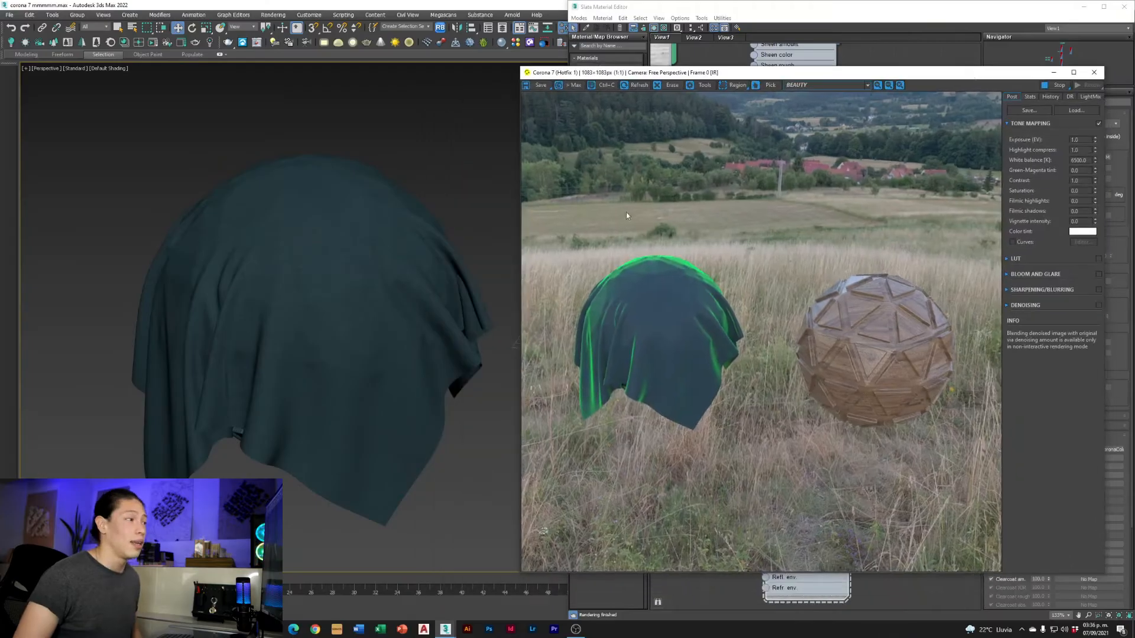
alt+middle_drag(312, 354, 308, 322)
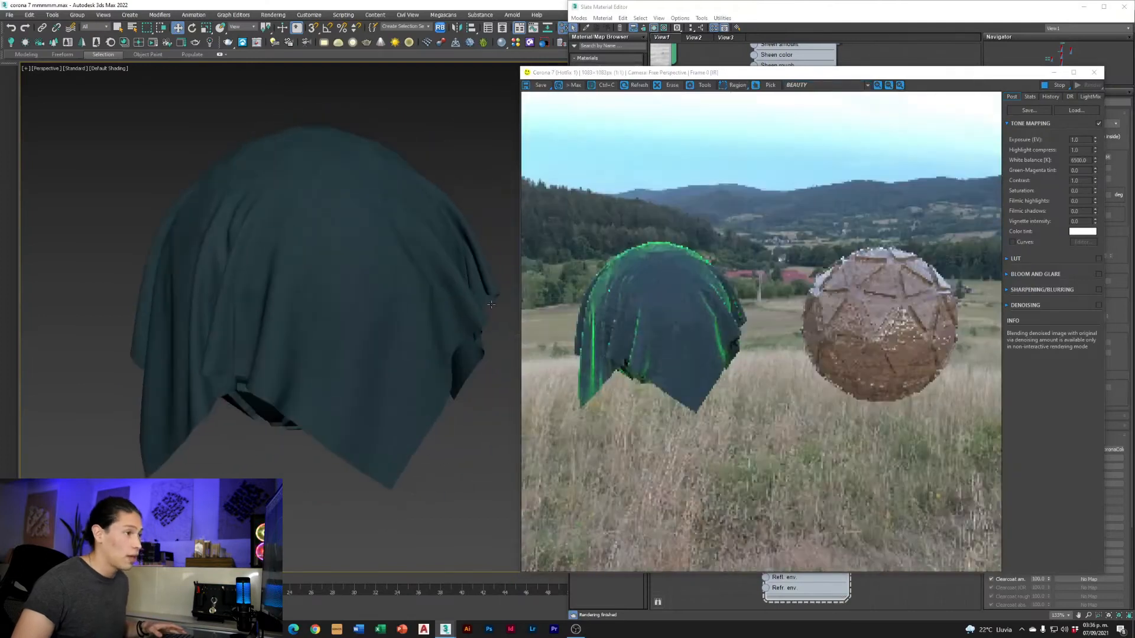
drag(1010, 78, 591, 107)
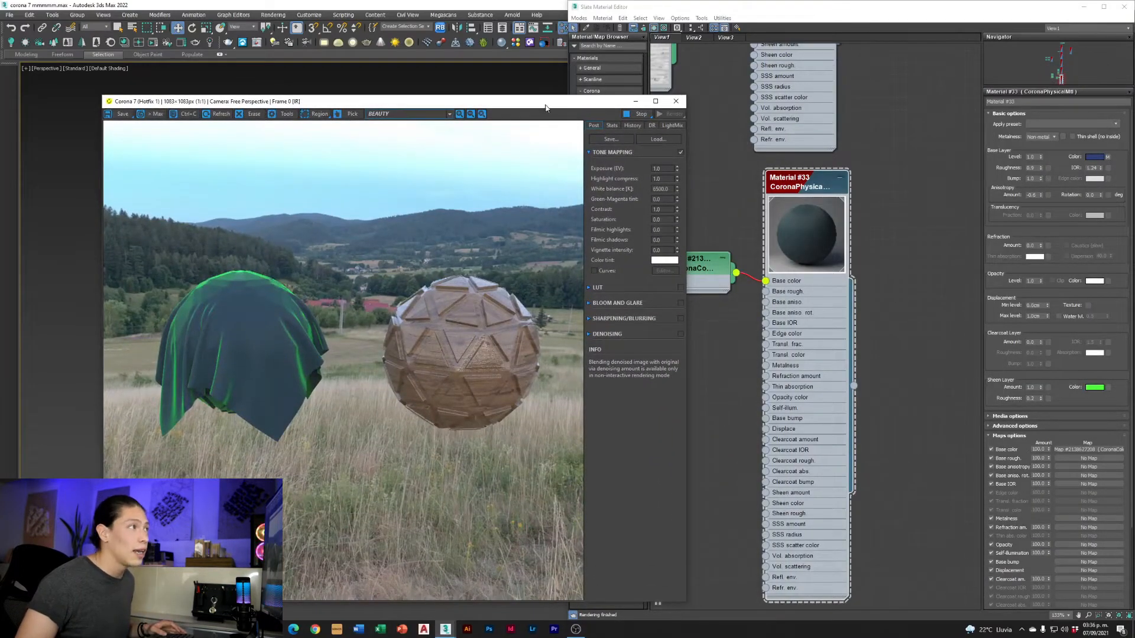
drag(546, 108, 523, 106)
Try a sheen layer roughness of 1 on the cloth material and set it to 0.1
double_click(1031, 398)
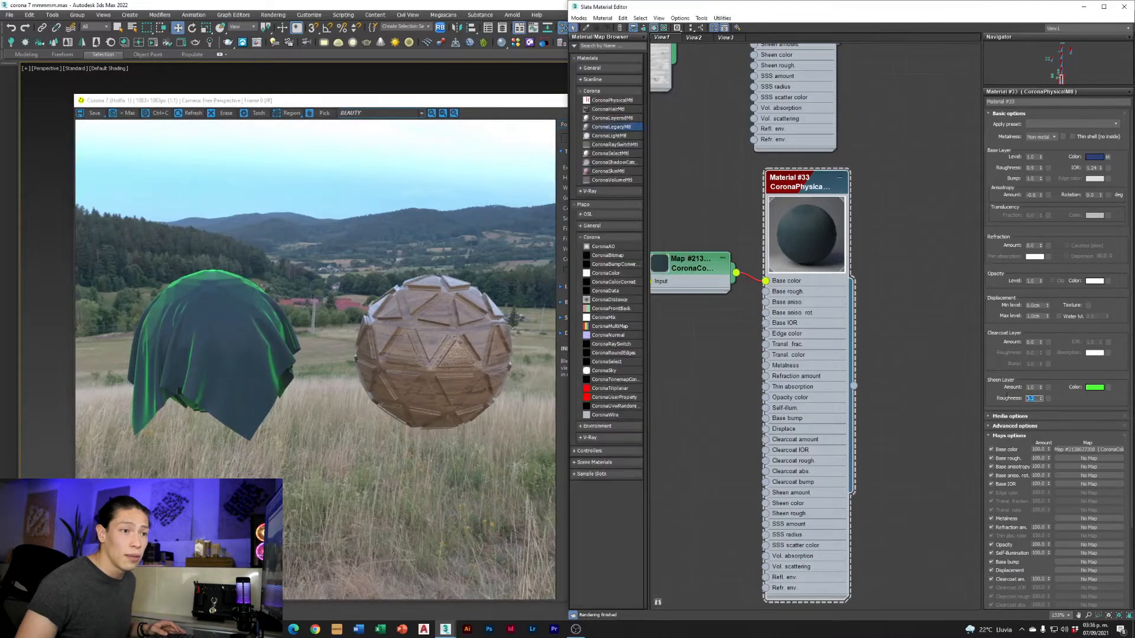
text(1)
key(Return)
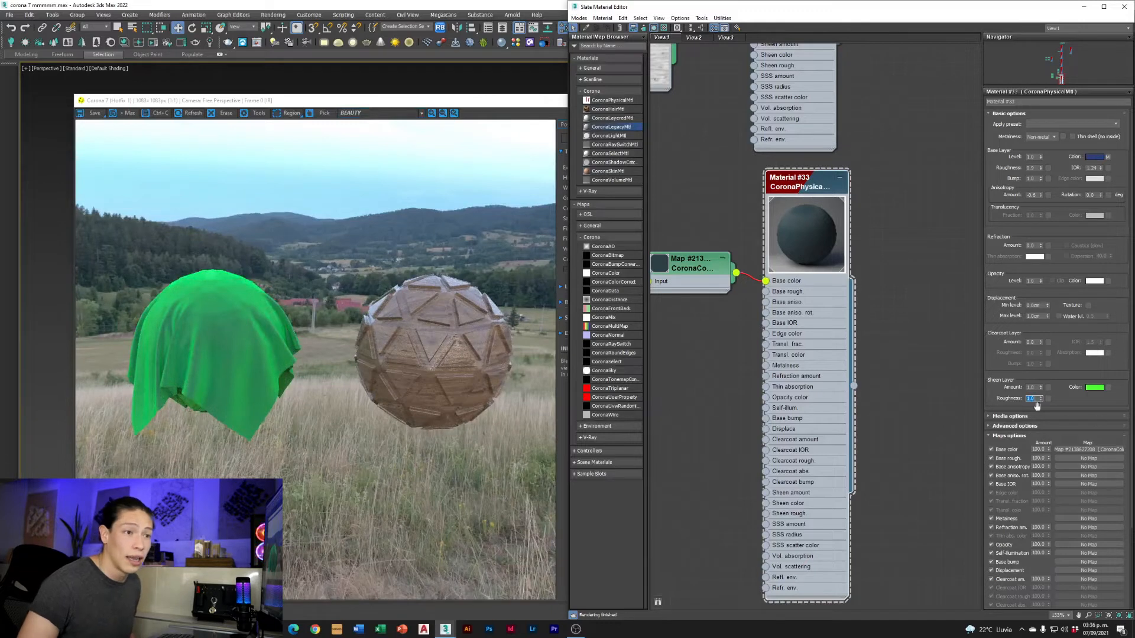
text(0.1)
key(Return)
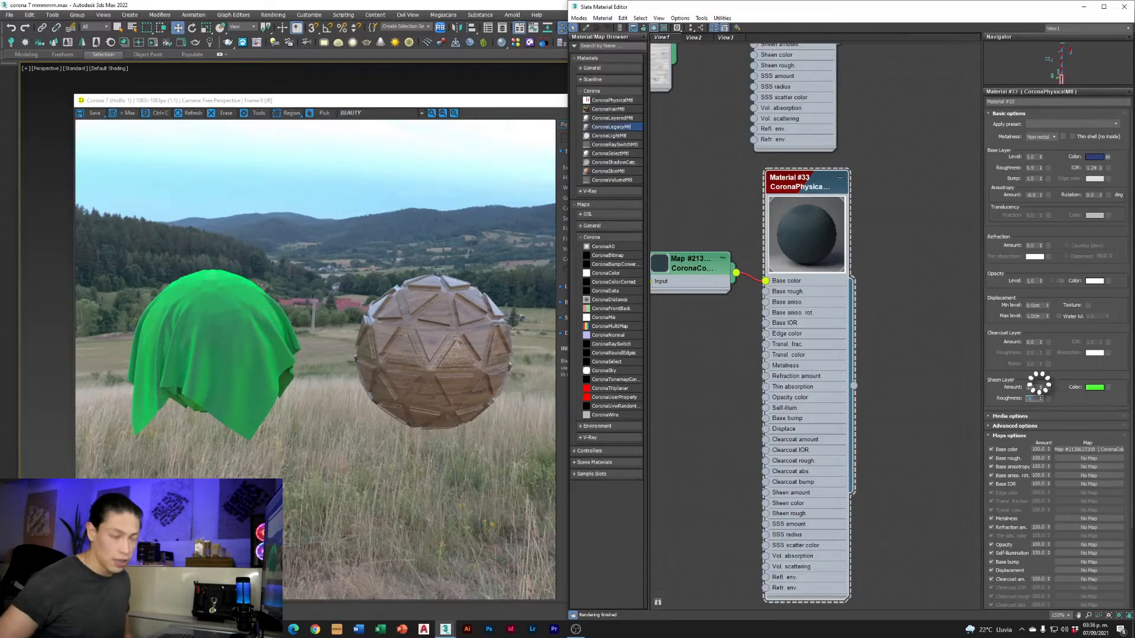